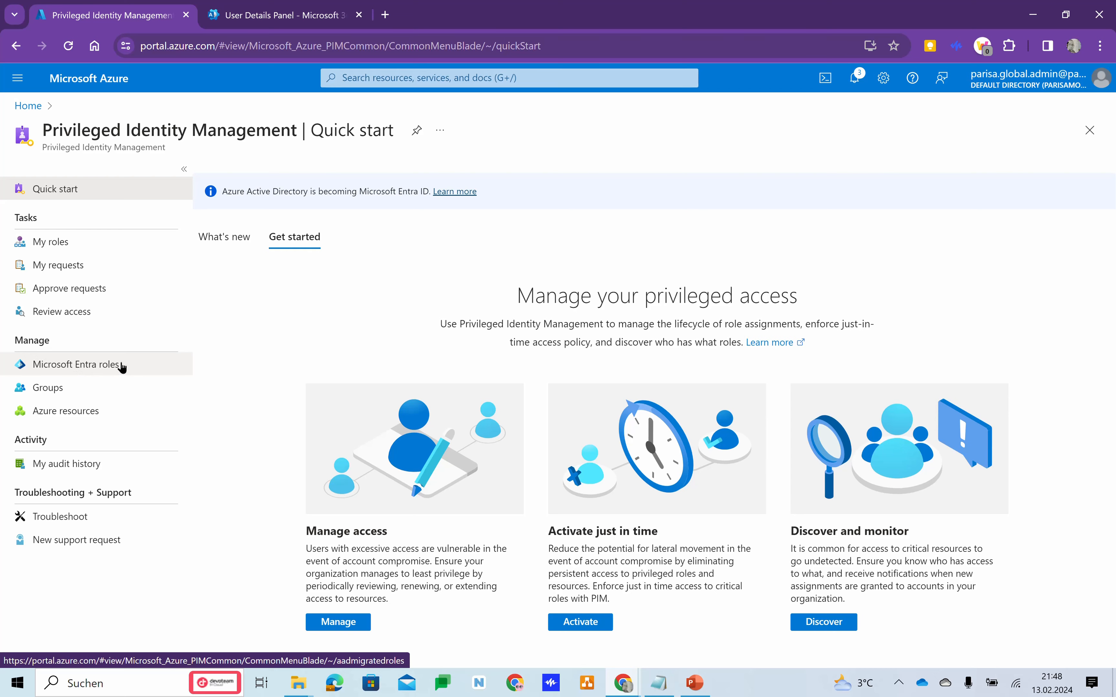
View the Microsoft Entra roles area of Privileged Identity Management and open Azure resources management instead.
{"action": "left_click", "coordinate": [109, 364]}
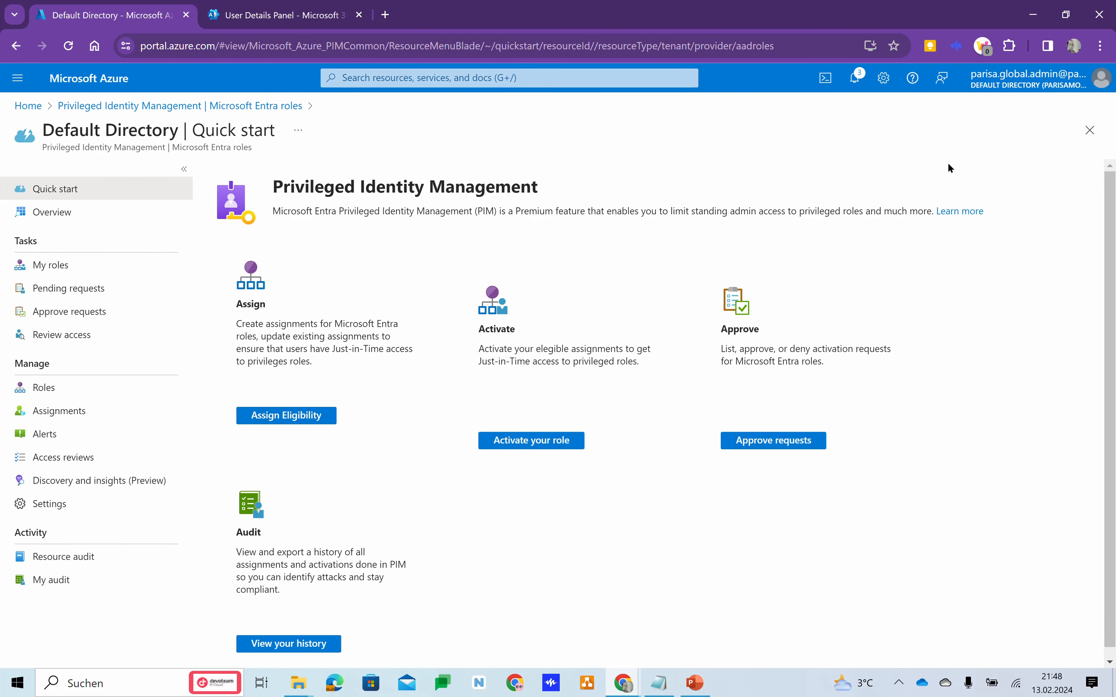
{"action": "left_click", "coordinate": [1089, 130]}
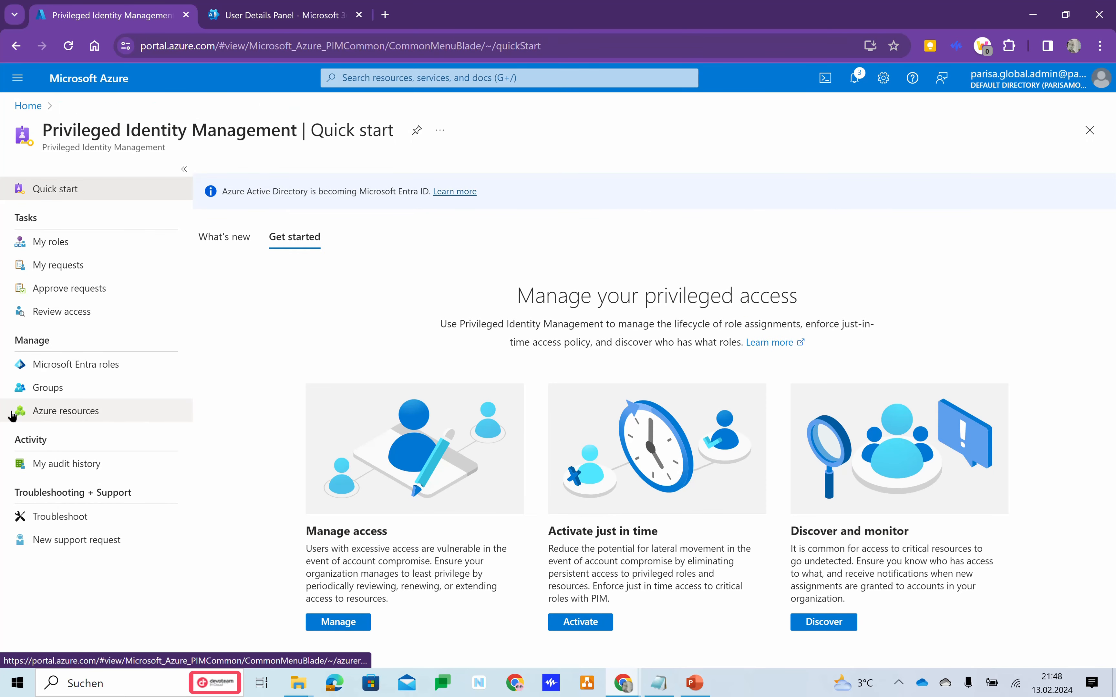
{"action": "left_click", "coordinate": [76, 417]}
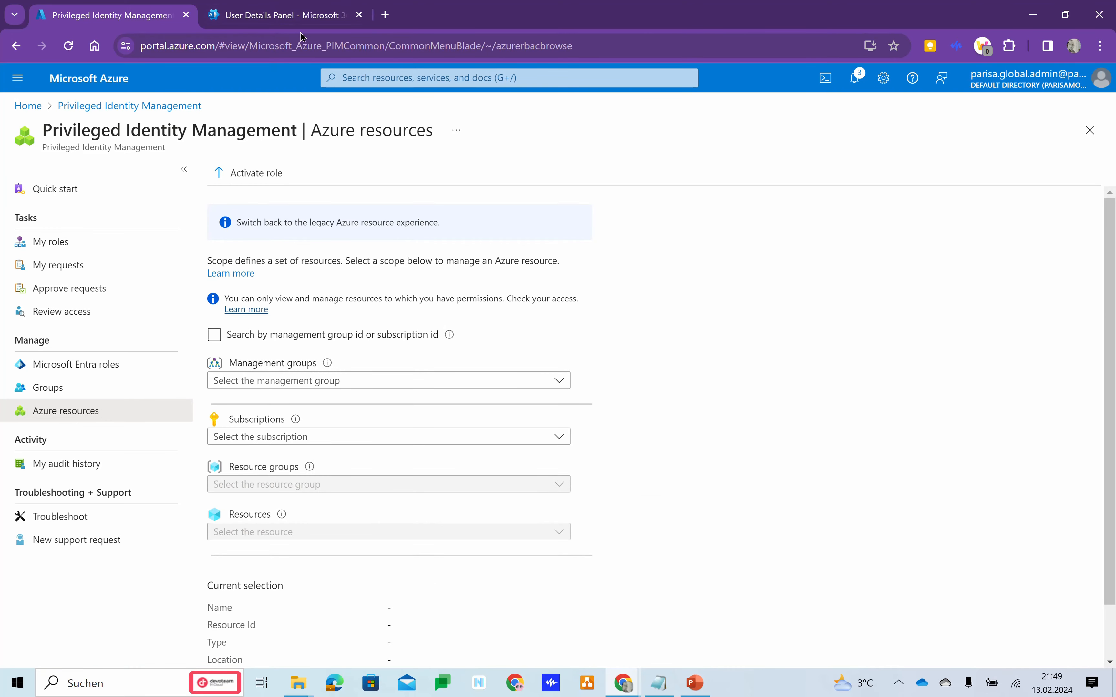
Switch to the Microsoft 365 admin center and check the P2 user's licenses and apps.
{"action": "left_click", "coordinate": [290, 18]}
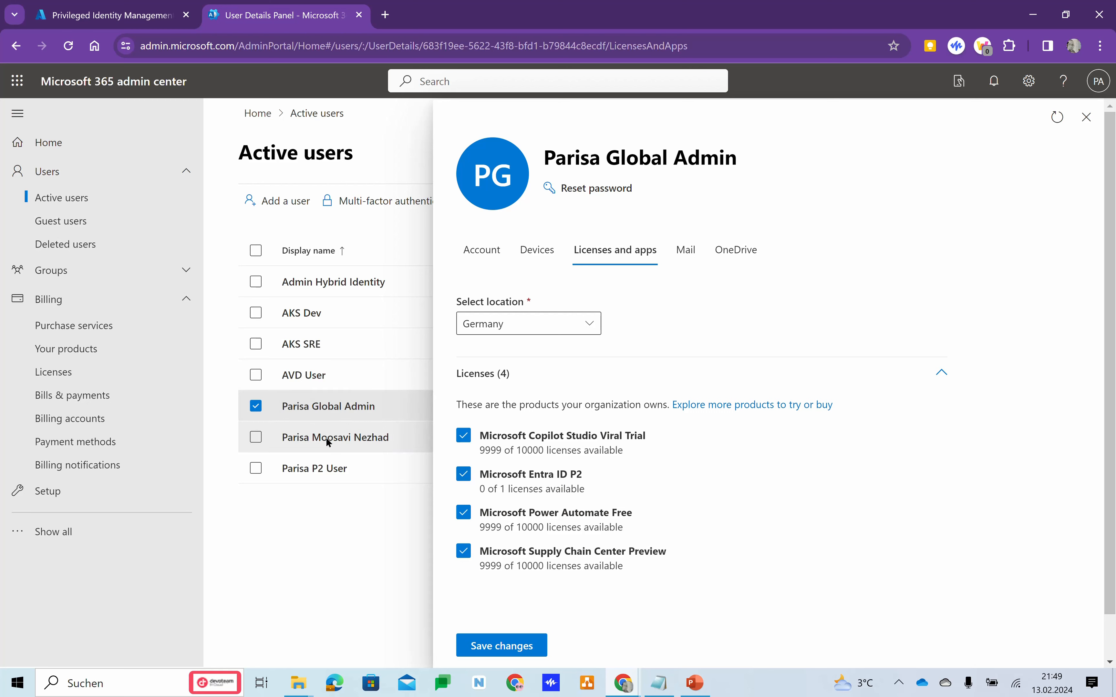
{"action": "left_click", "coordinate": [310, 471]}
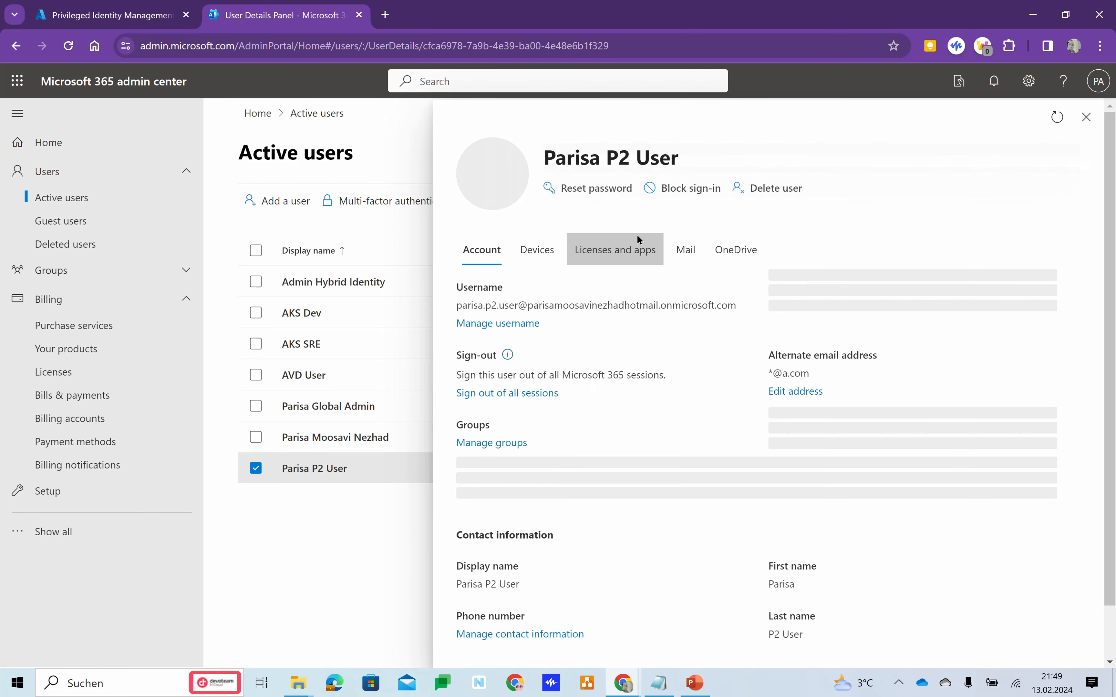
{"action": "left_click", "coordinate": [613, 253]}
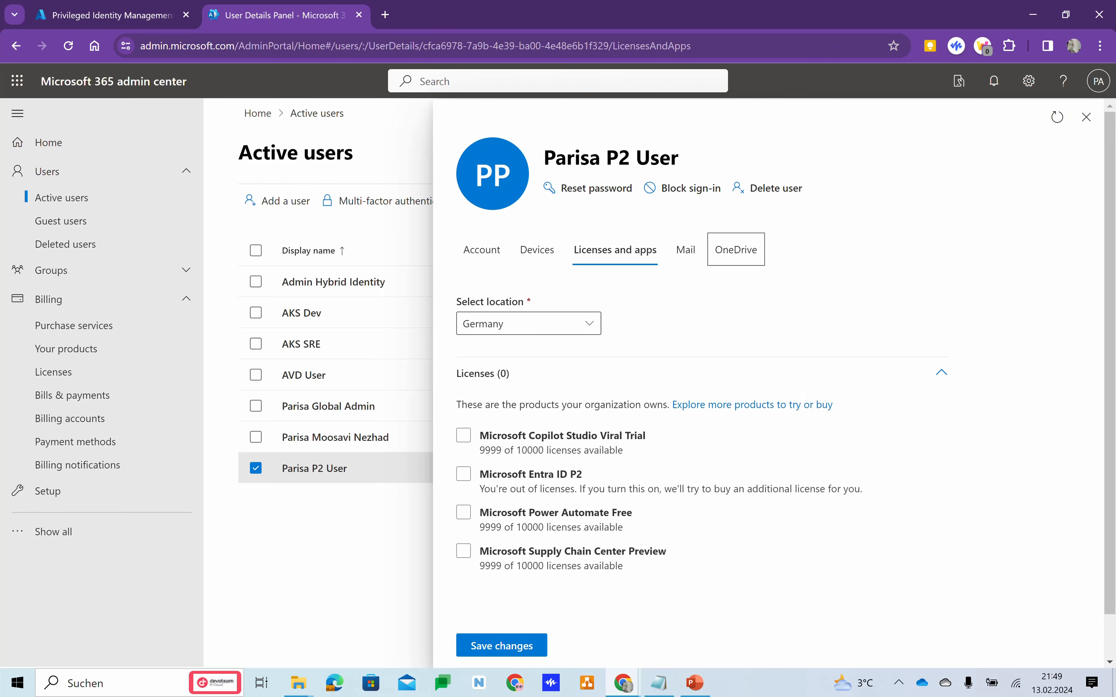
Return to the Azure portal and open Privileged Identity Management for the Pay-As-You-Go subscription.
{"action": "left_click", "coordinate": [84, 19]}
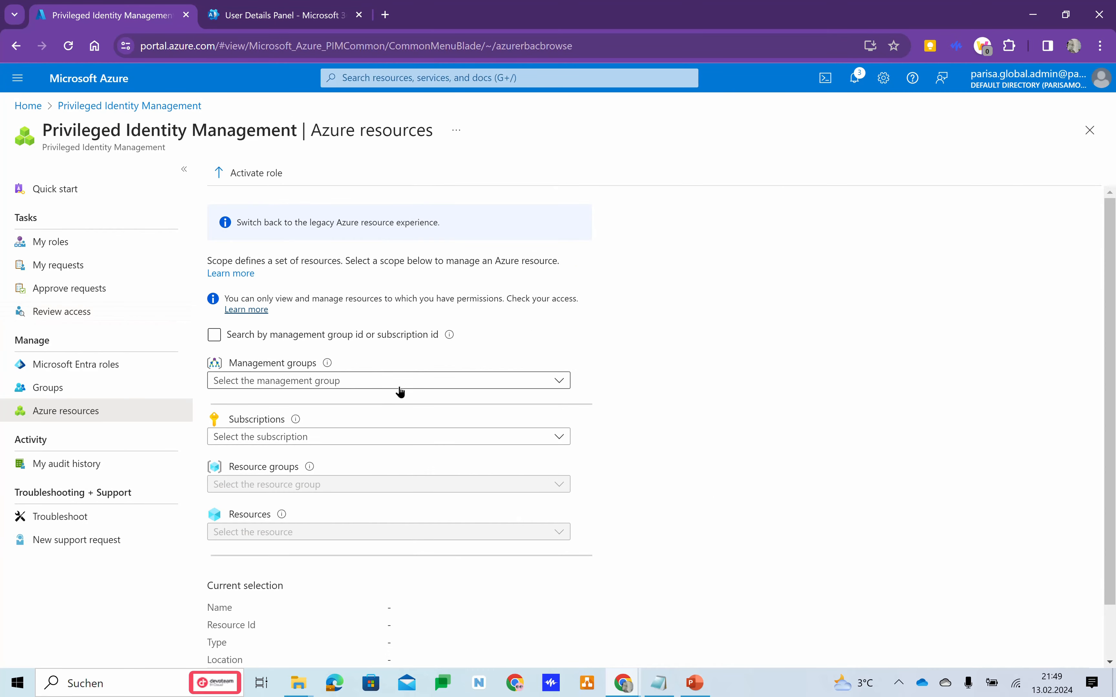
{"action": "left_click", "coordinate": [361, 442]}
{"action": "left_click", "coordinate": [360, 442]}
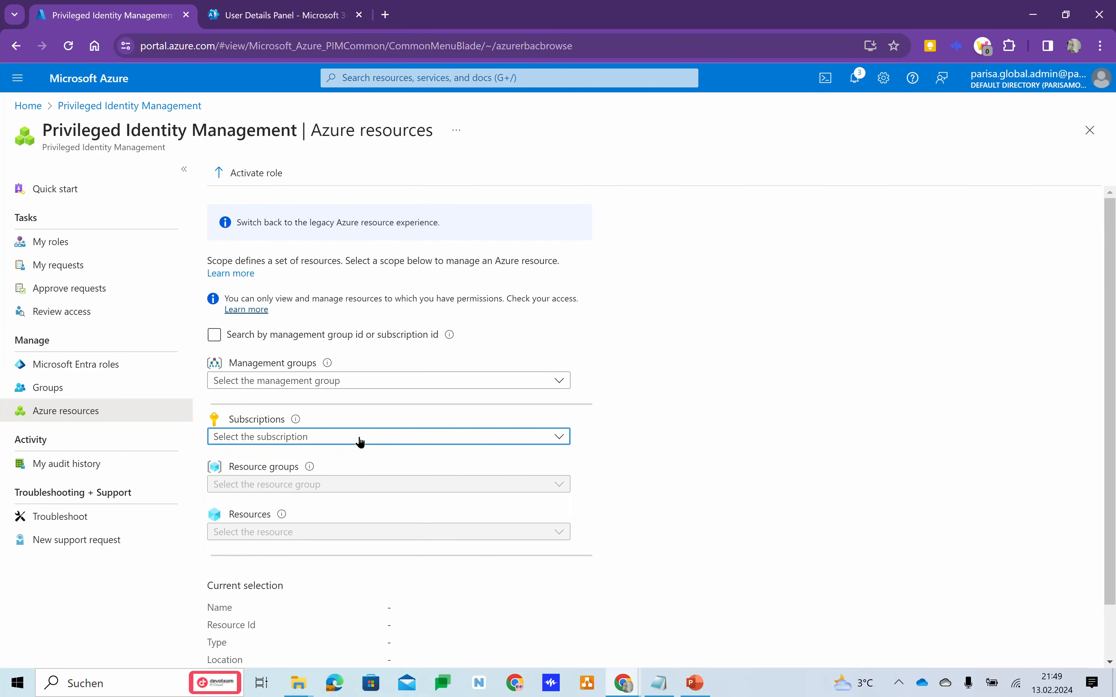
{"action": "left_click", "coordinate": [361, 442]}
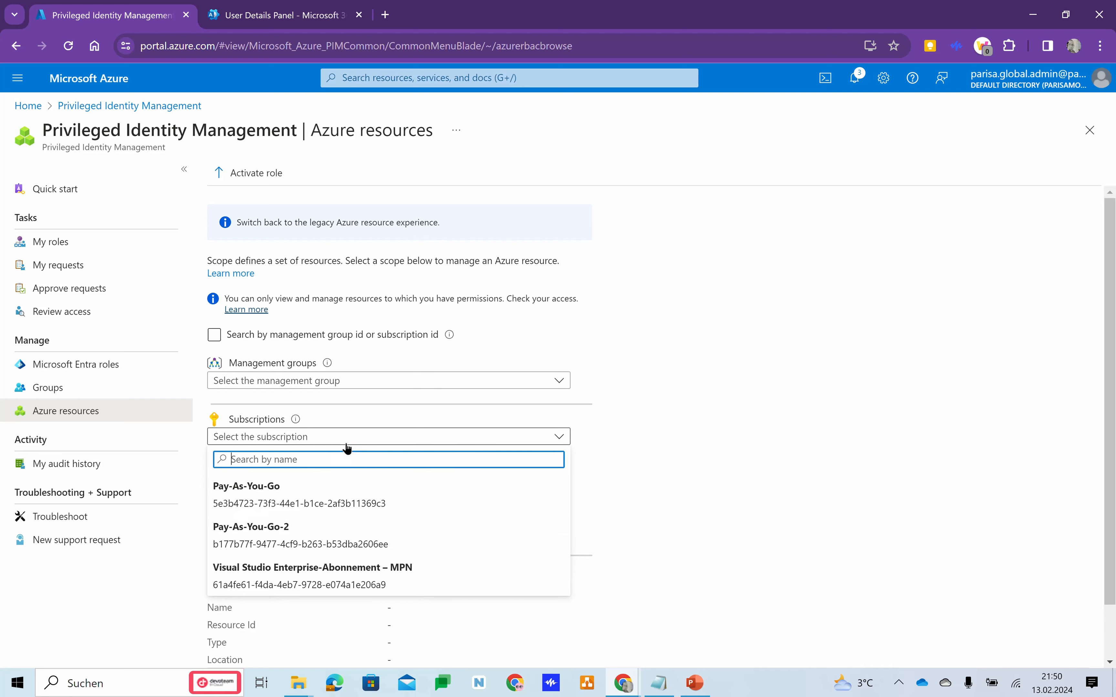
{"action": "left_click", "coordinate": [269, 500]}
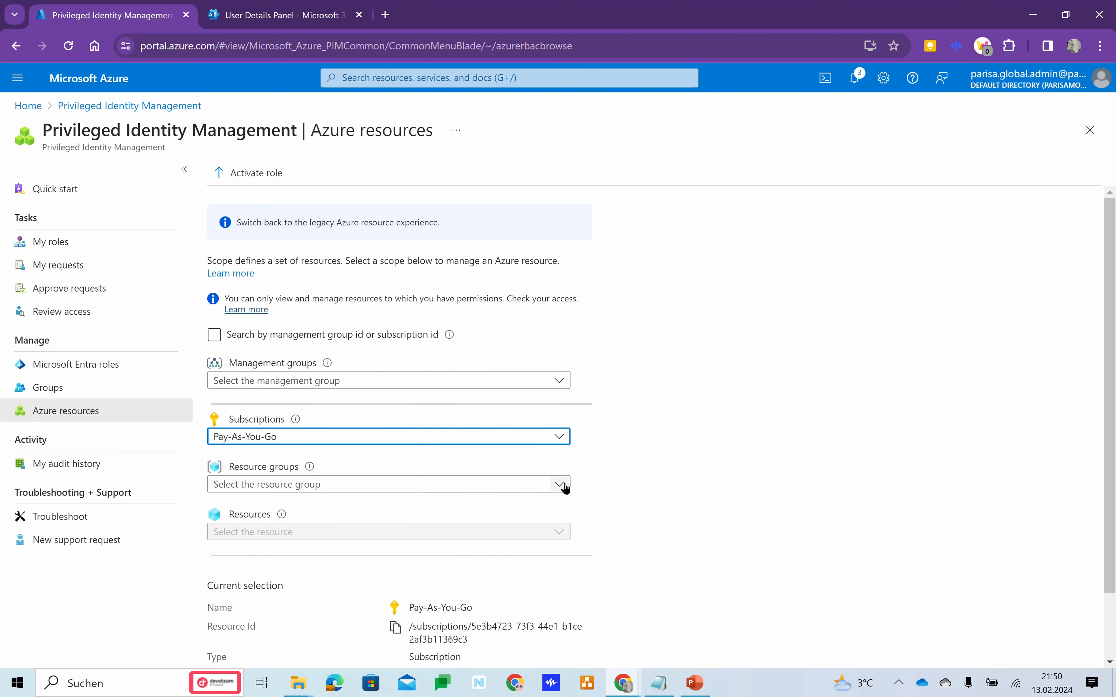
{"action": "scroll", "coordinate": [562, 486], "scroll_direction": "down", "scroll_amount": 2}
{"action": "left_click", "coordinate": [307, 641]}
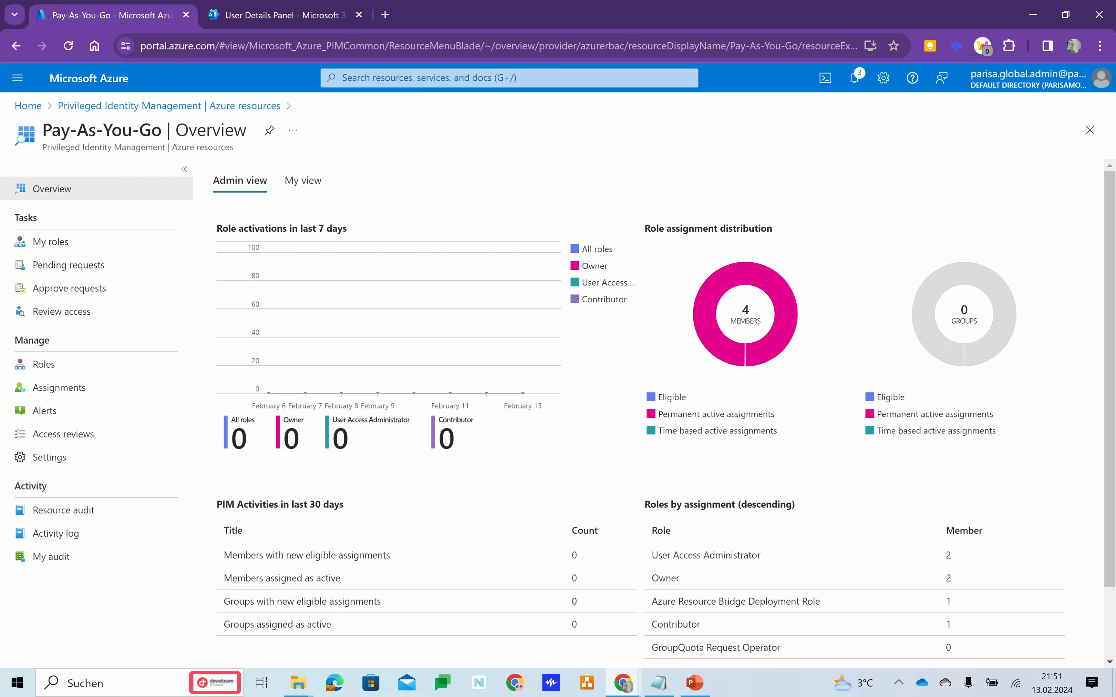
Switch to the P2 user's incognito Azure window and check the available subscriptions and the directory settings.
{"action": "mouse_move", "coordinate": [627, 688]}
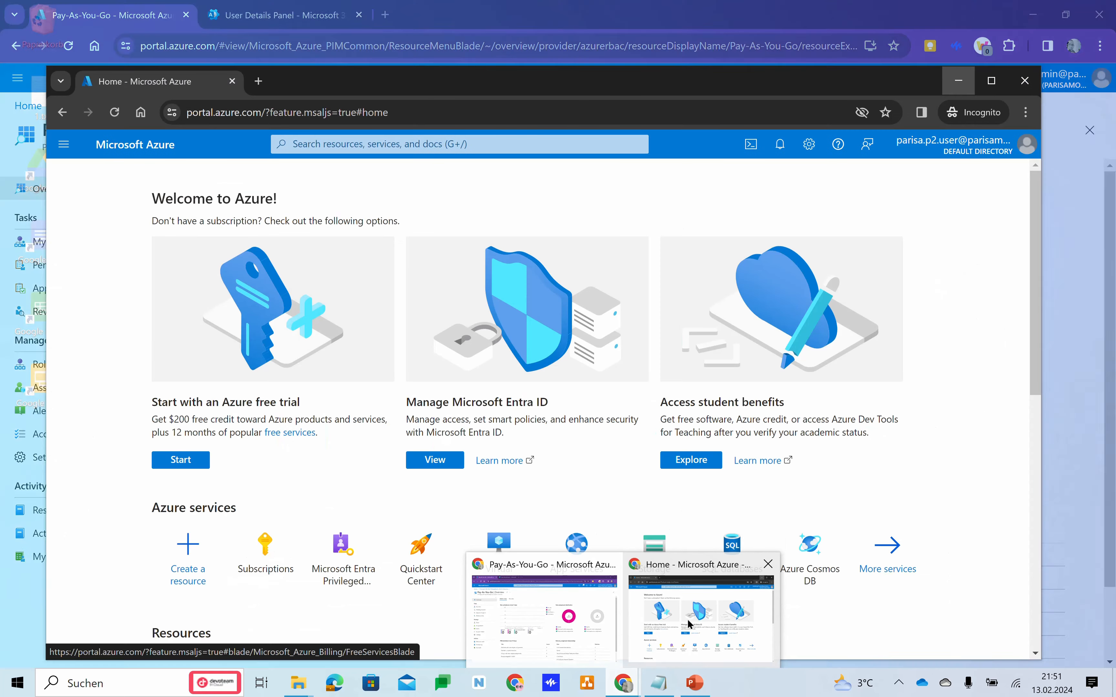
{"action": "left_click", "coordinate": [689, 620]}
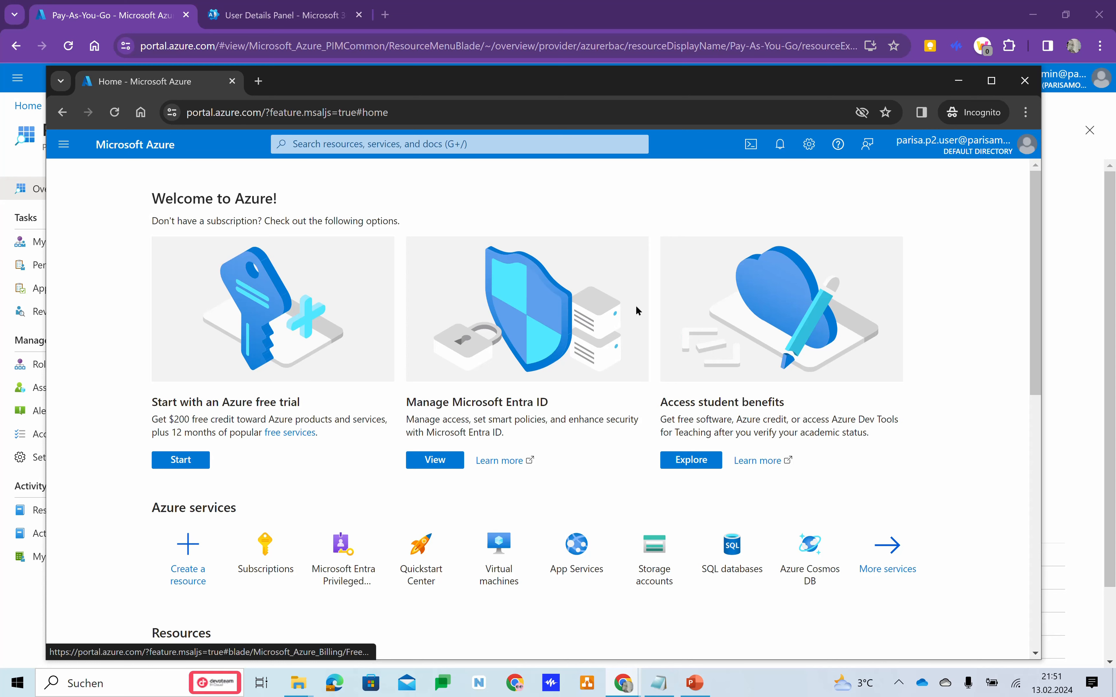
{"action": "left_click", "coordinate": [272, 568]}
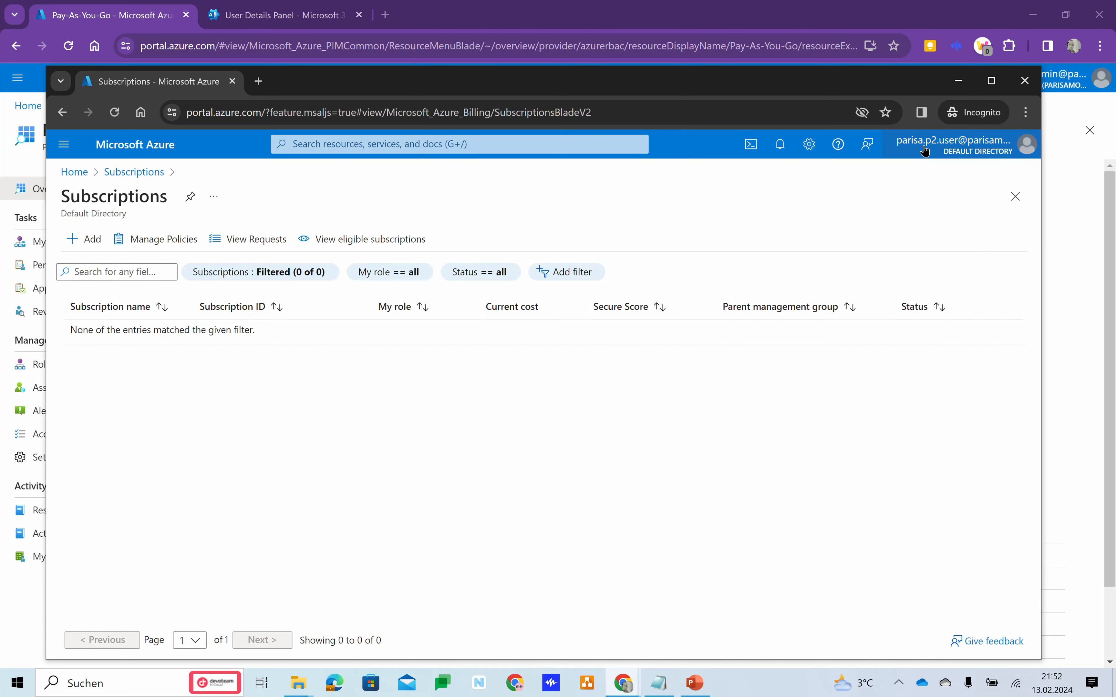
{"action": "mouse_move", "coordinate": [924, 150]}
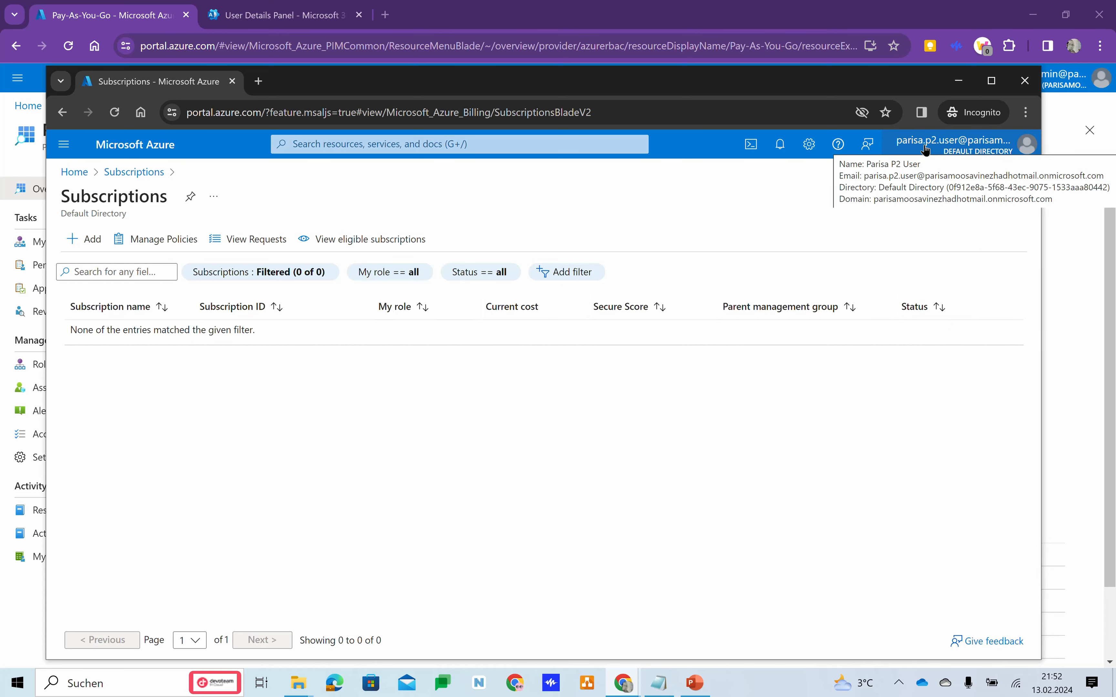
{"action": "left_click", "coordinate": [807, 153]}
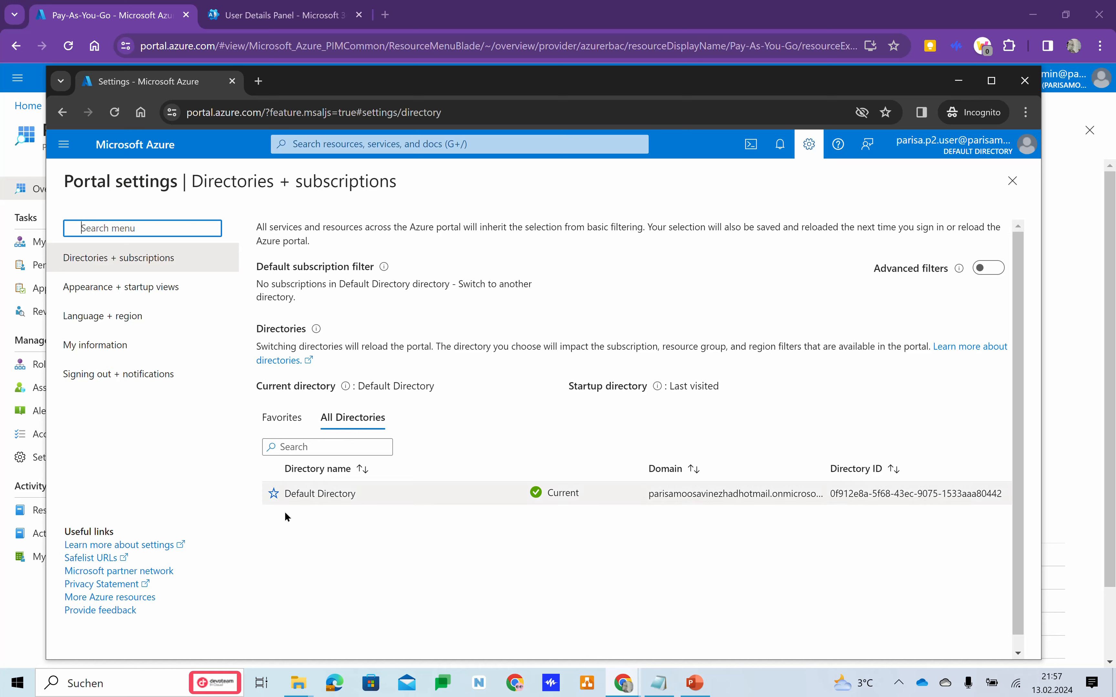
Return to the admin's Azure window and open the Contributor role from the Pay-As-You-Go overview.
{"action": "left_click", "coordinate": [29, 610]}
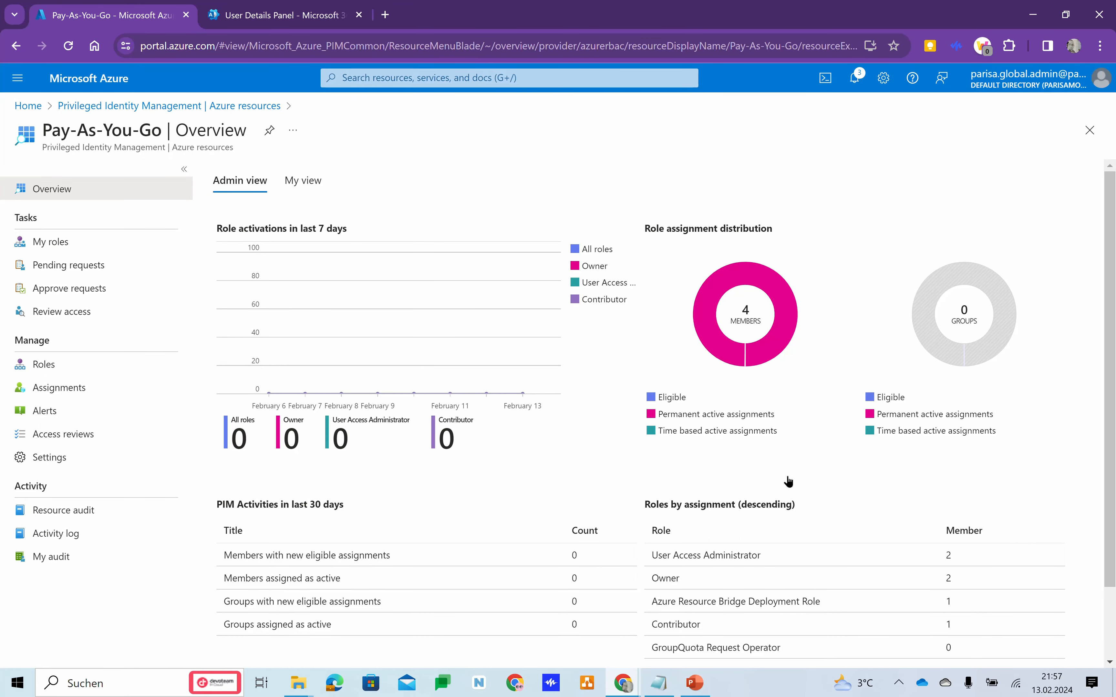
{"action": "scroll", "coordinate": [783, 484], "scroll_direction": "down", "scroll_amount": 1}
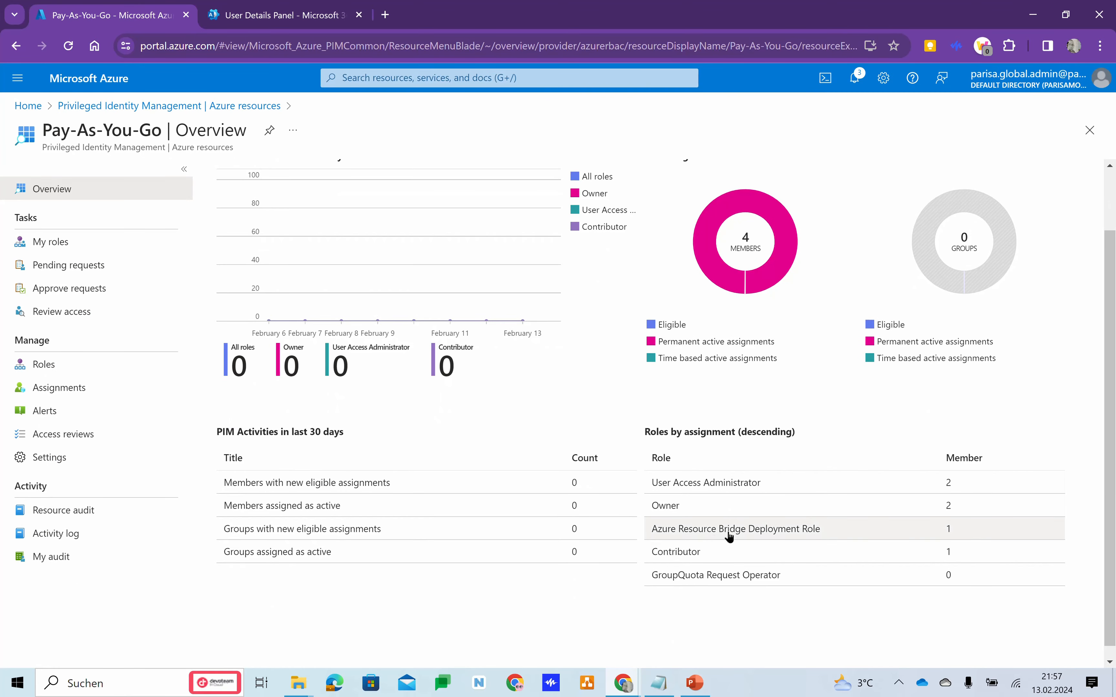
{"action": "left_click", "coordinate": [699, 559]}
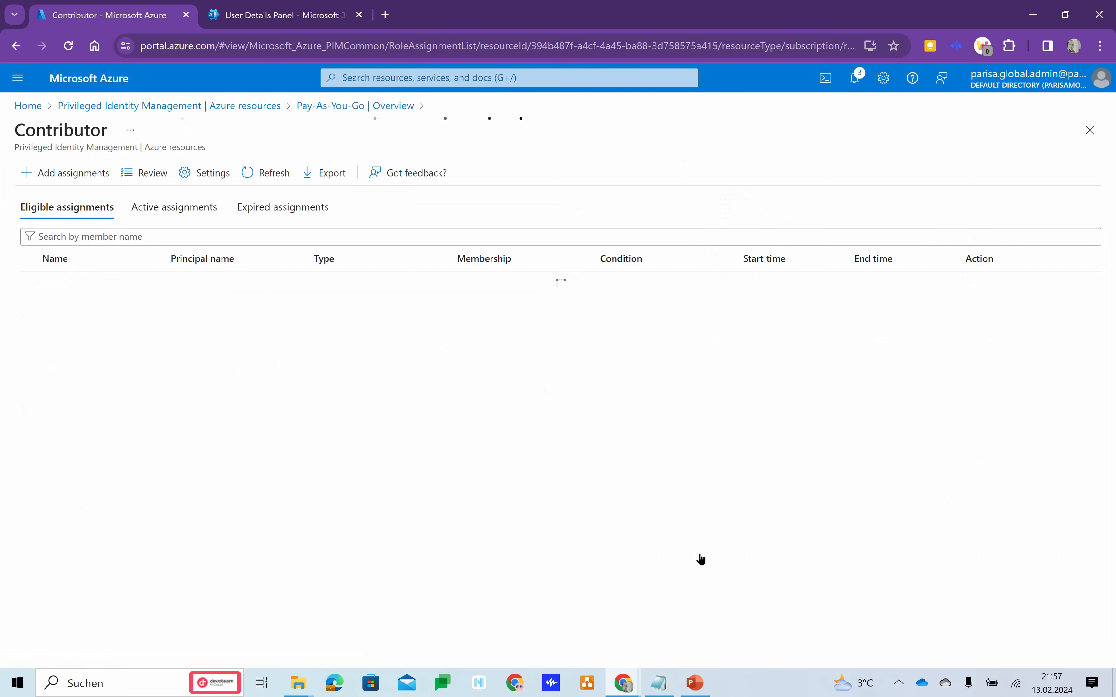
Add an eligible Contributor assignment for the P2 user, found by searching "p2", running from 02/13/2024 to 02/12/2025.
{"action": "left_click", "coordinate": [50, 174]}
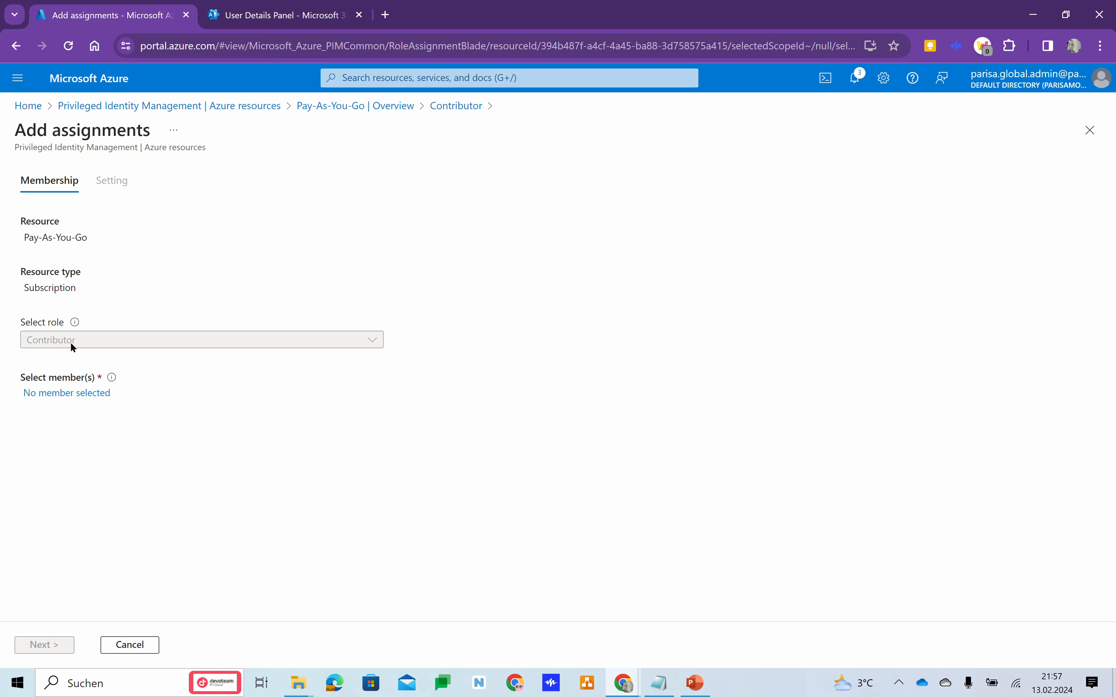
{"action": "left_click", "coordinate": [77, 394]}
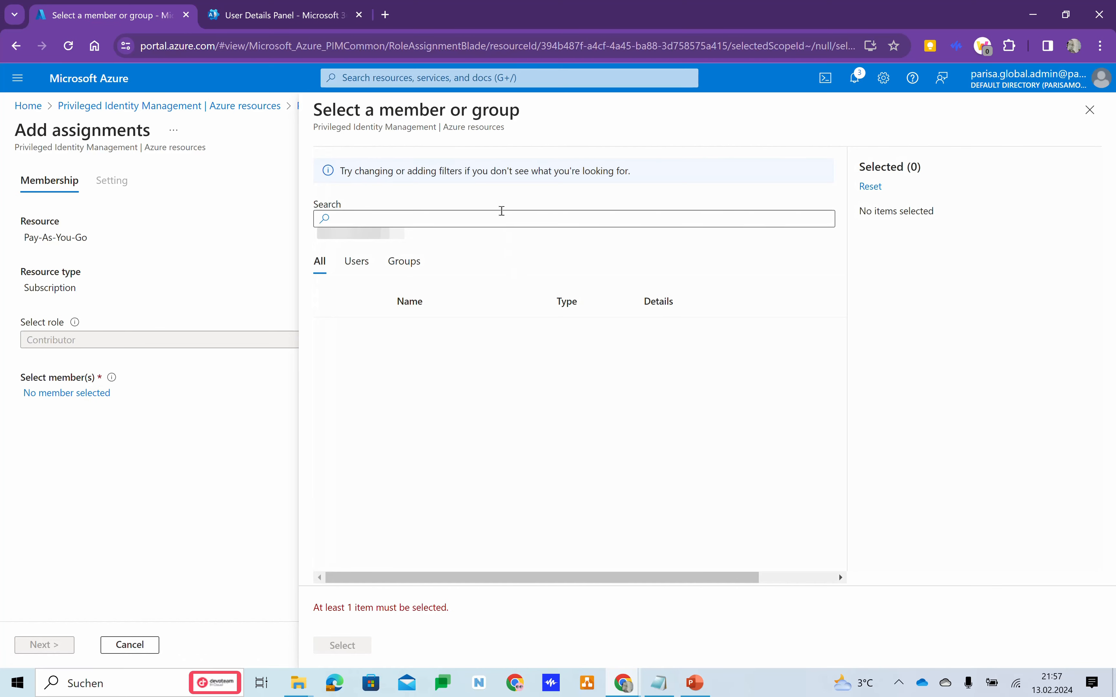
{"action": "left_click", "coordinate": [501, 222]}
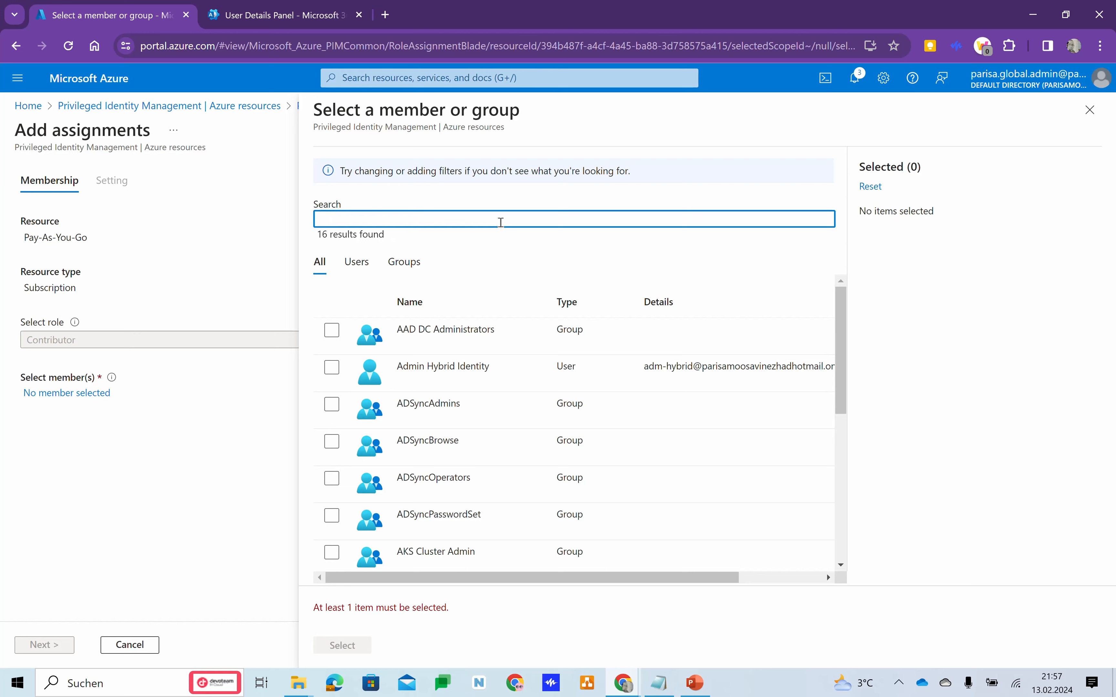
{"action": "type", "text": "p2"}
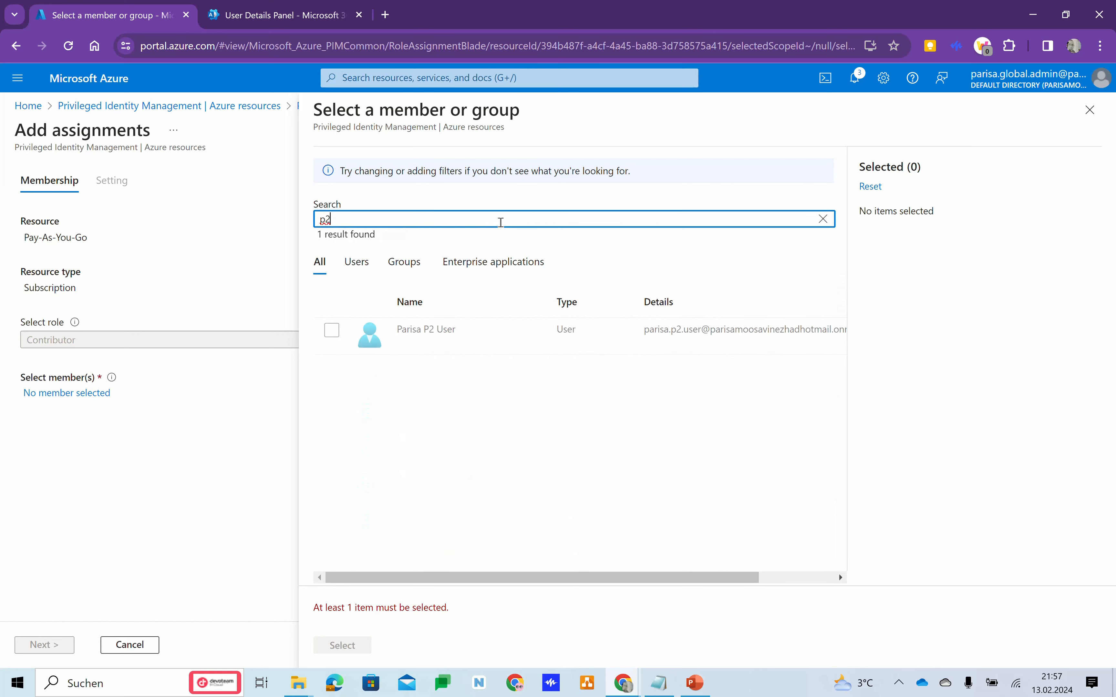
{"action": "left_click", "coordinate": [331, 330]}
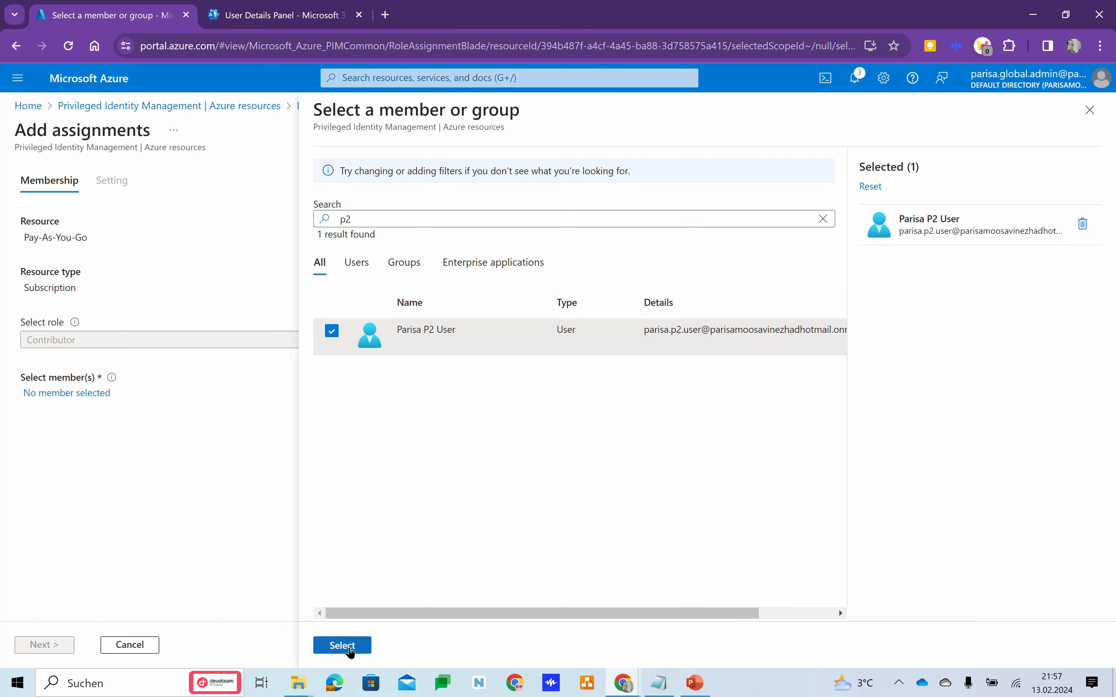
{"action": "left_click", "coordinate": [352, 648]}
{"action": "left_click", "coordinate": [40, 644]}
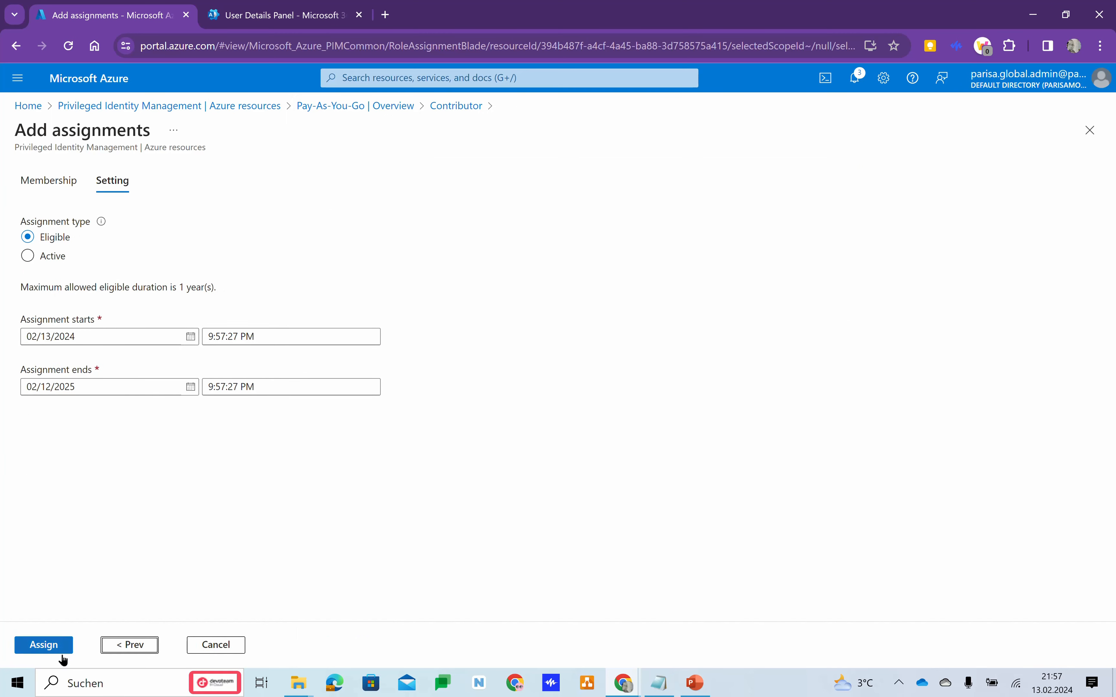
{"action": "left_click", "coordinate": [43, 645]}
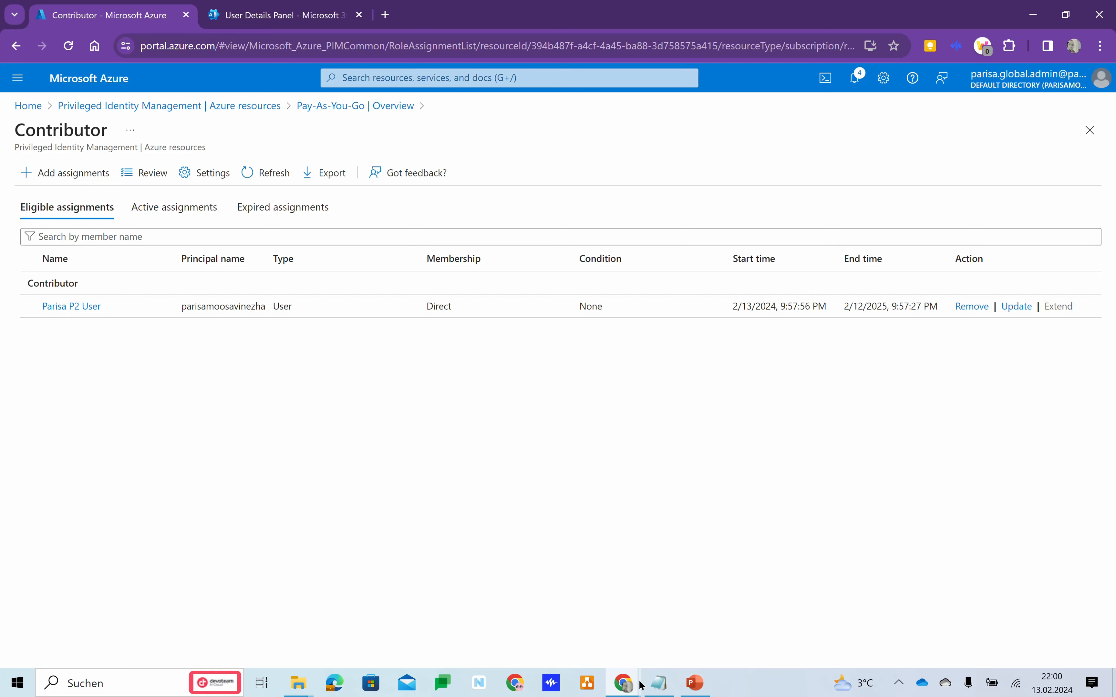
Switch to the P2 user's incognito window and open that user's eligible Azure resource roles in Privileged Identity Management.
{"action": "mouse_move", "coordinate": [627, 690]}
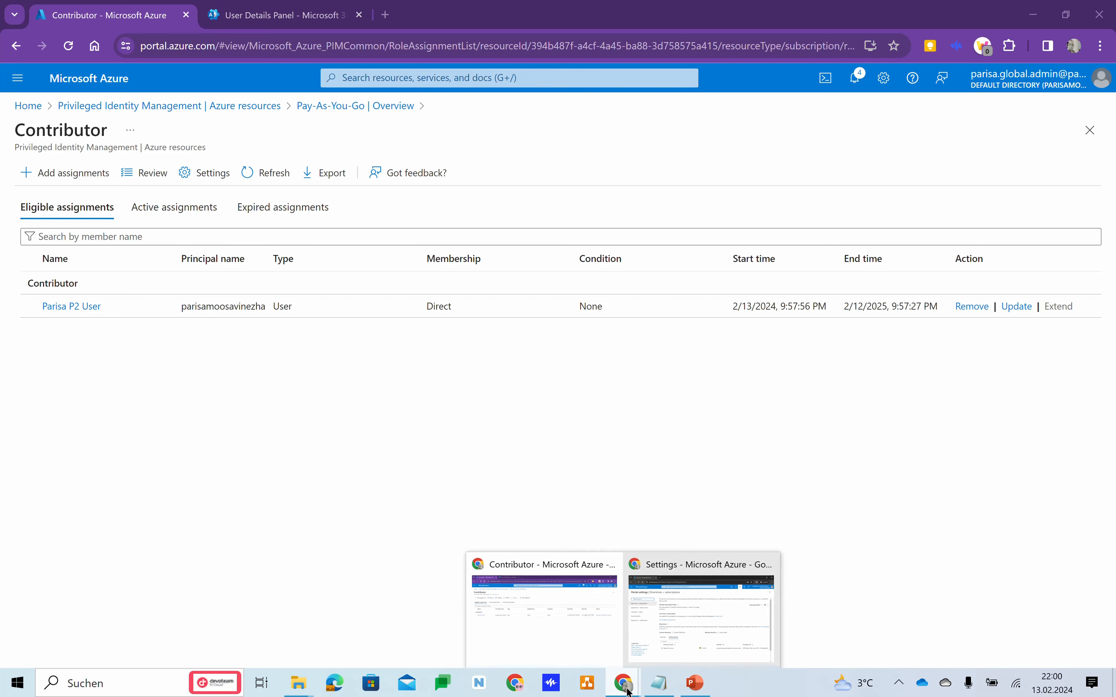
{"action": "left_click", "coordinate": [682, 626]}
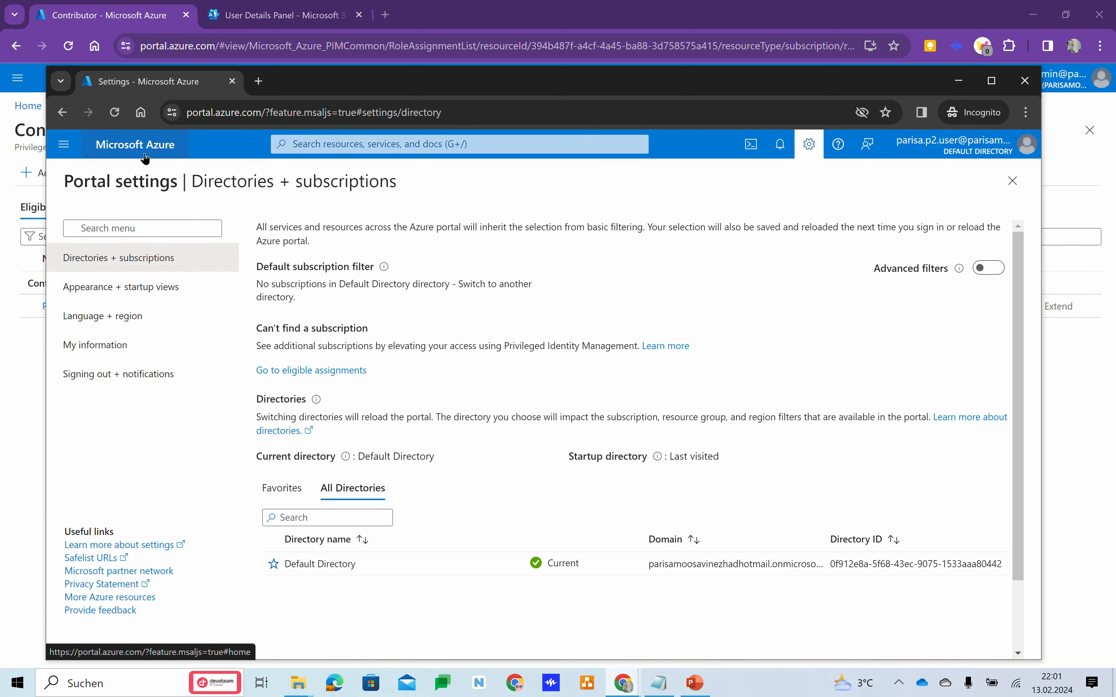
{"action": "left_click", "coordinate": [115, 112]}
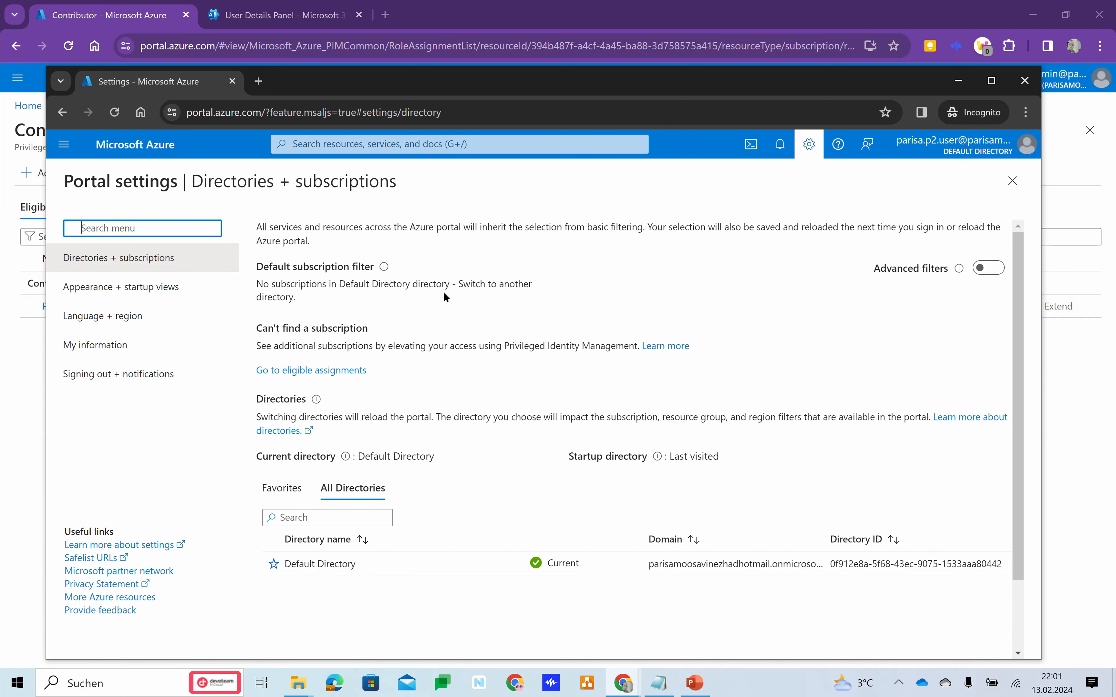
{"action": "left_click", "coordinate": [119, 144]}
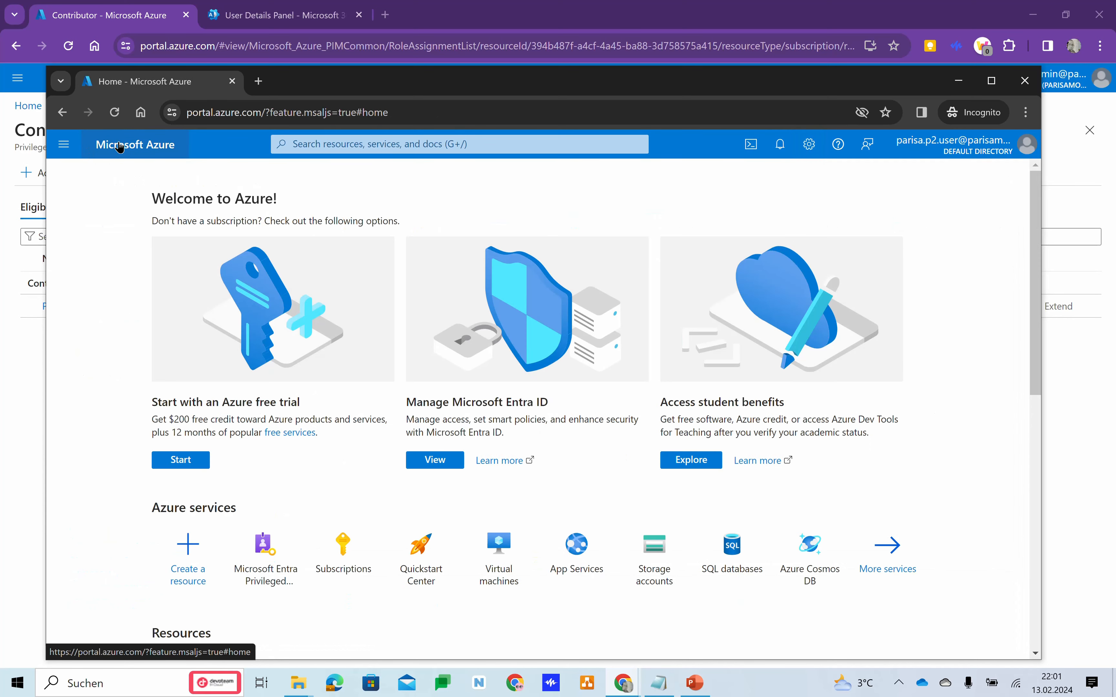
{"action": "left_click", "coordinate": [259, 576]}
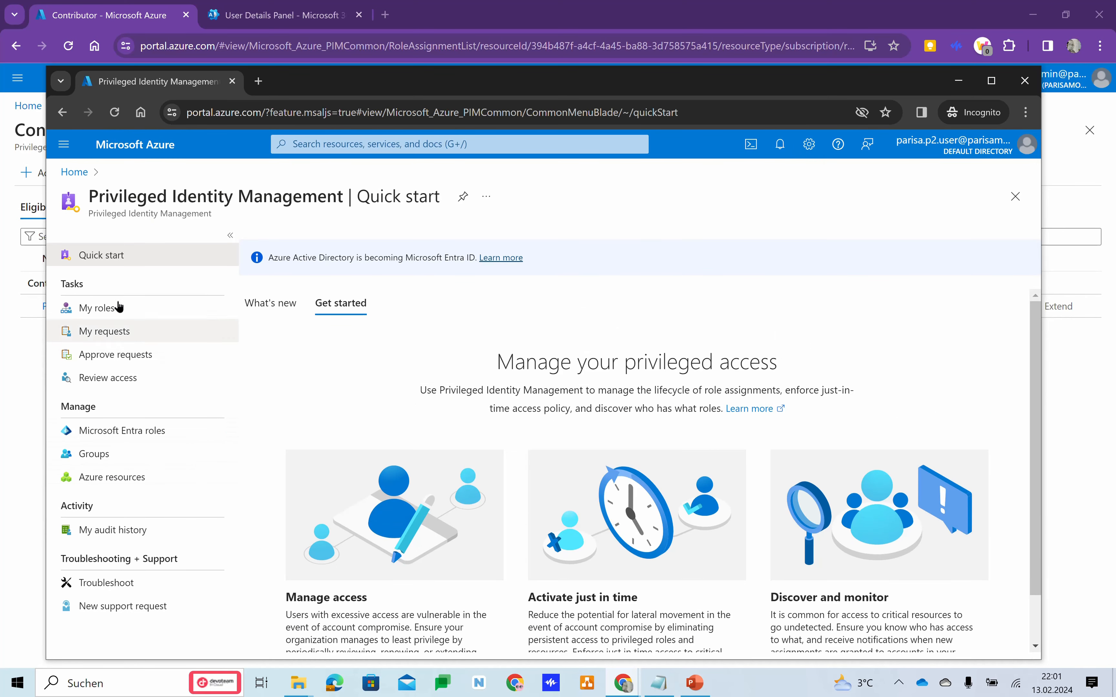
{"action": "left_click", "coordinate": [98, 309]}
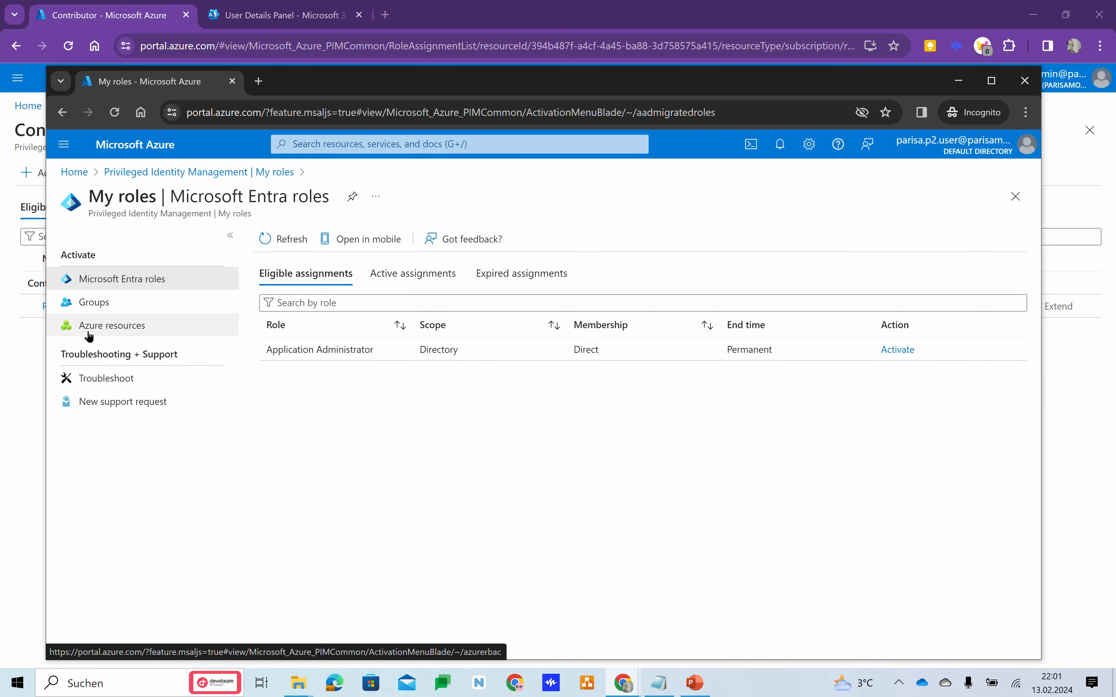
{"action": "left_click", "coordinate": [125, 332]}
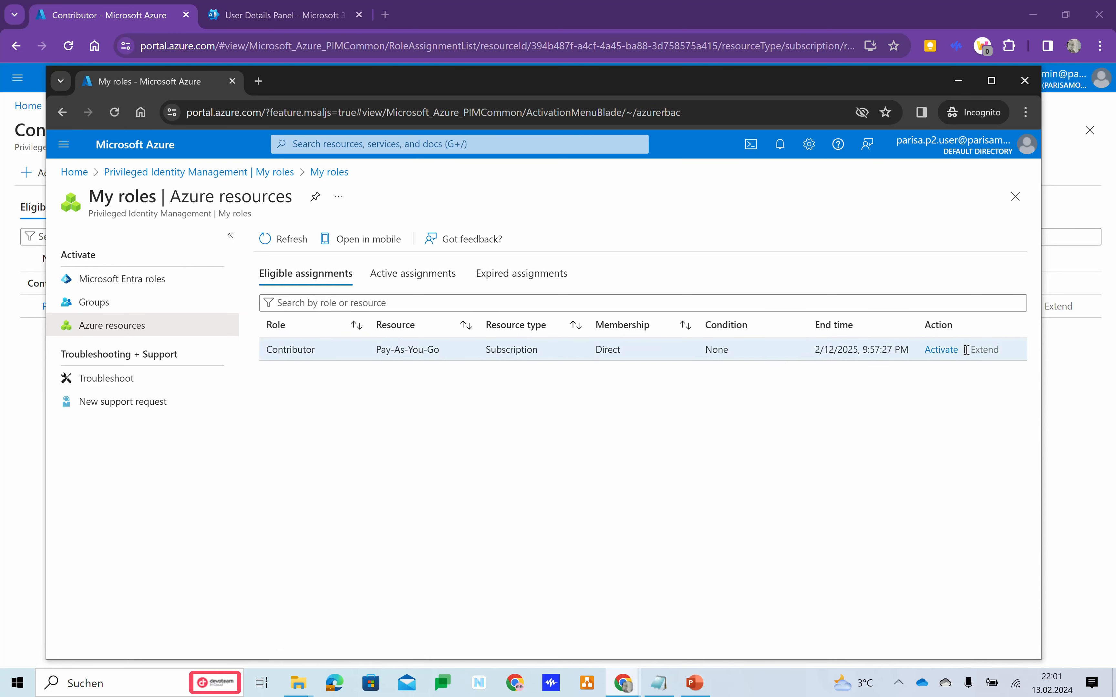
Activate the eligible Contributor role on the Pay-As-You-Go subscription for 1 hour with the reason "only to test".
{"action": "left_click", "coordinate": [943, 352]}
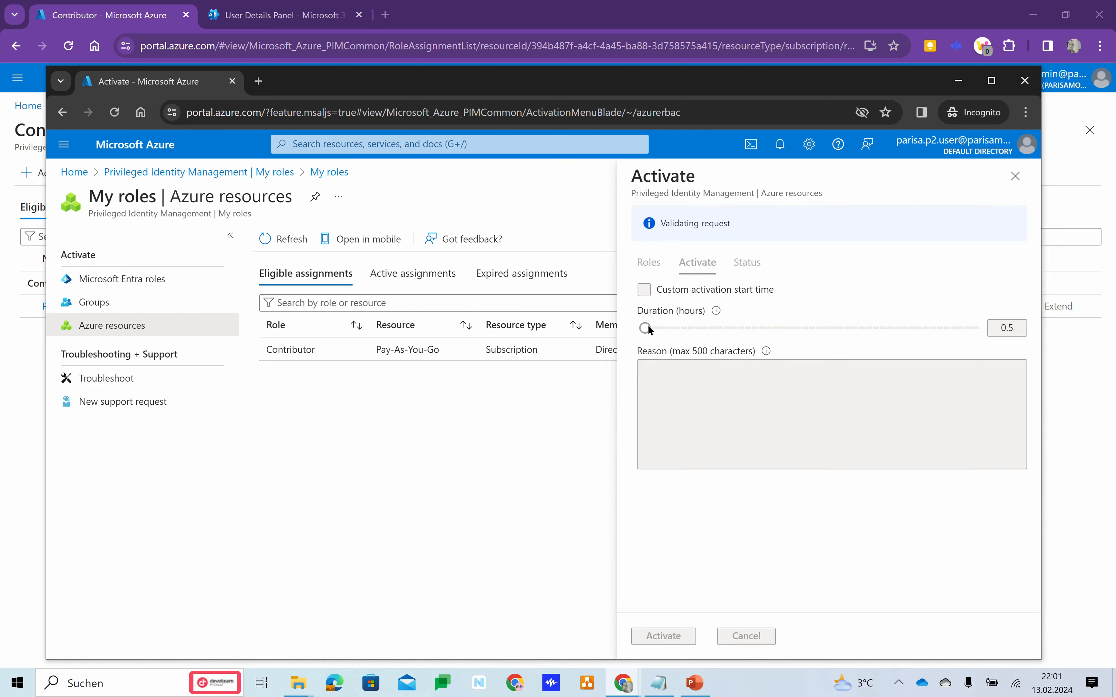
{"action": "mouse_move", "coordinate": [647, 330]}
{"action": "left_click_drag", "start_coordinate": [657, 329], "coordinate": [978, 328]}
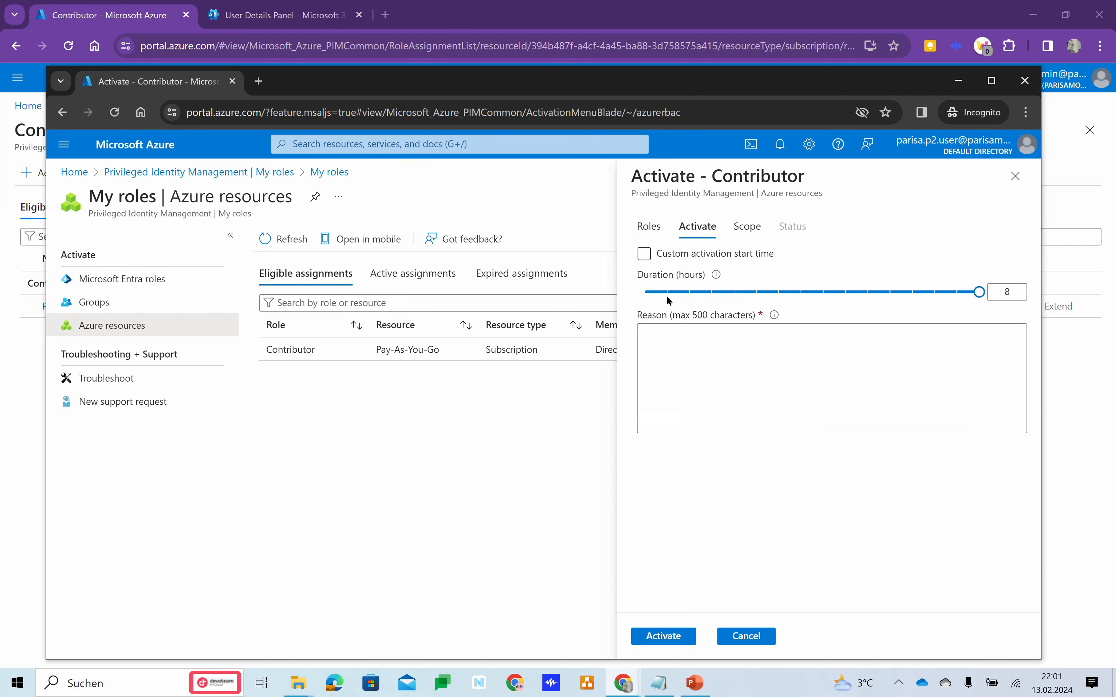
{"action": "left_click", "coordinate": [666, 293]}
{"action": "left_click", "coordinate": [687, 360]}
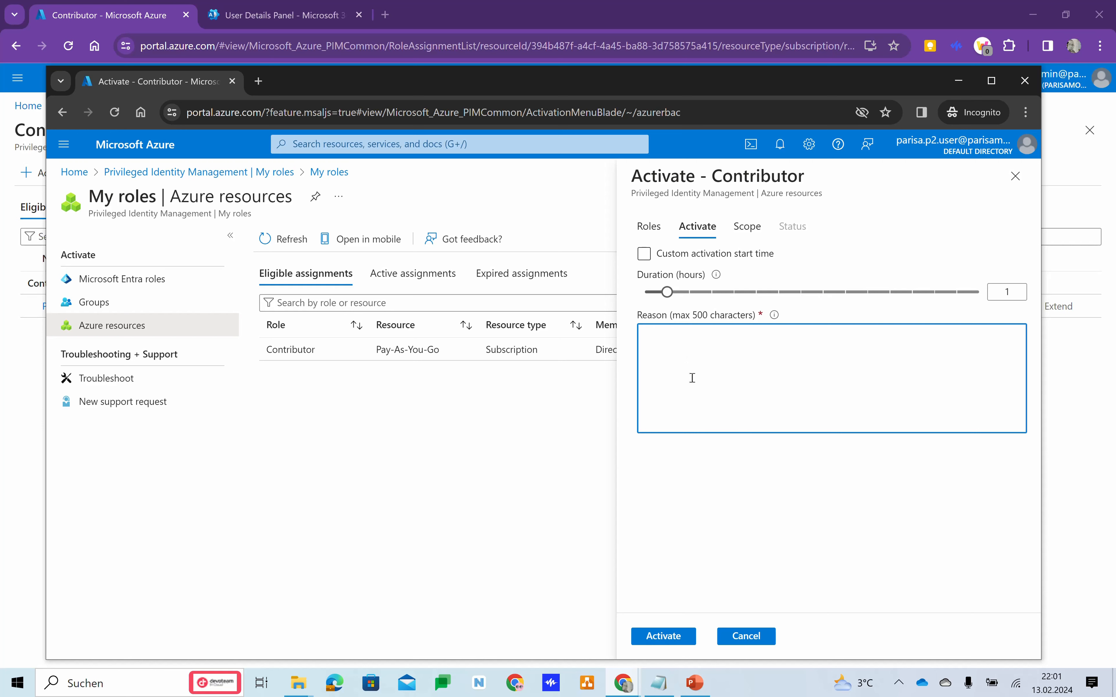
{"action": "type", "text": "only to test"}
{"action": "left_click", "coordinate": [663, 639]}
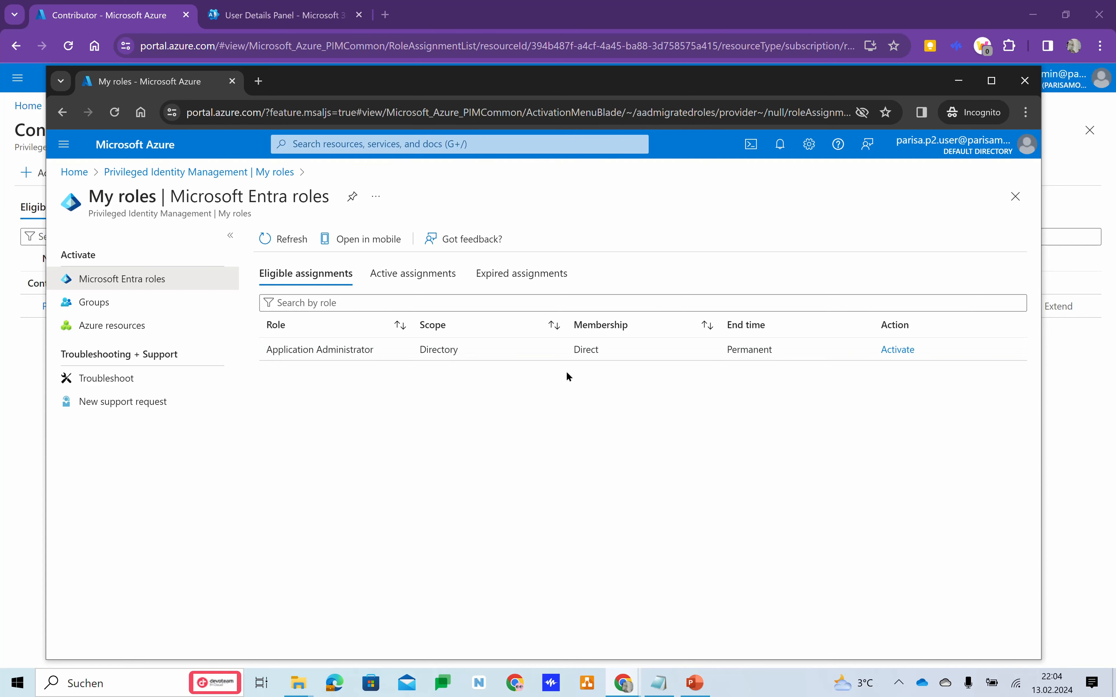
Open the Pay-As-You-Go subscription's overview from the portal home to check the P2 user's access.
{"action": "left_click", "coordinate": [75, 173]}
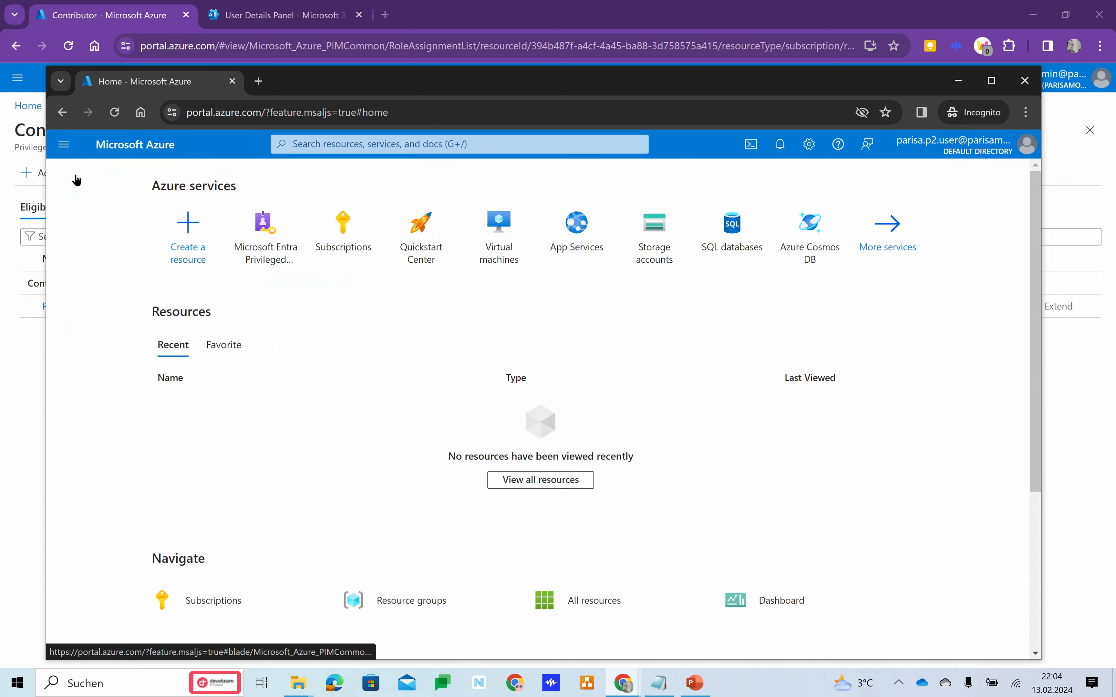
{"action": "left_click", "coordinate": [356, 253]}
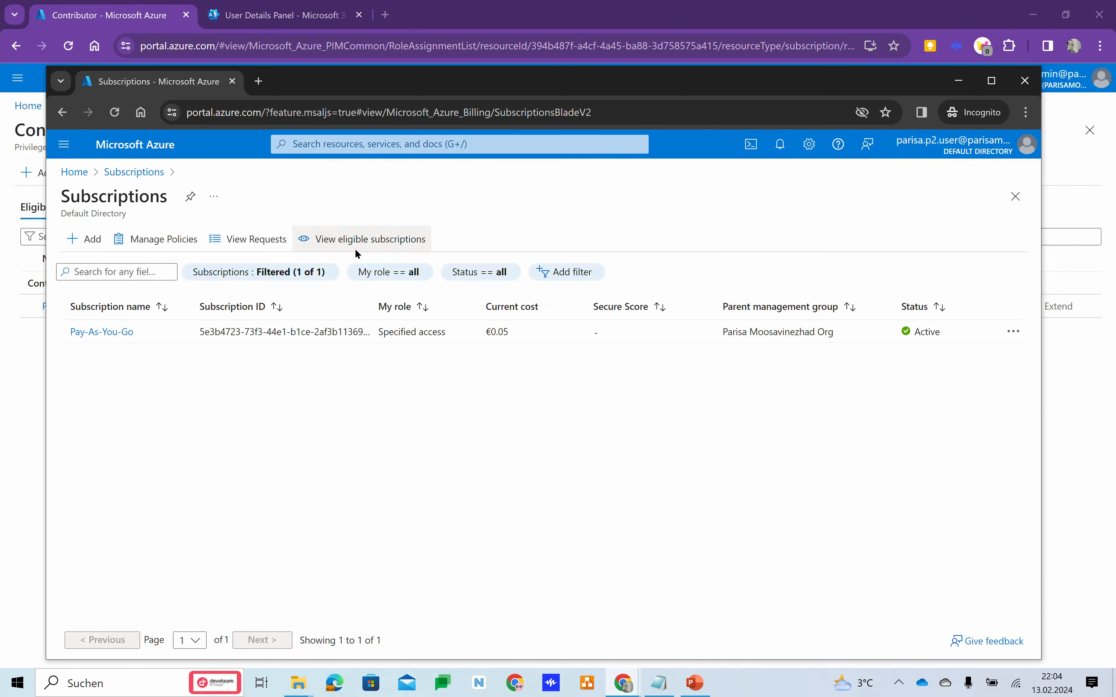
{"action": "left_click", "coordinate": [103, 333]}
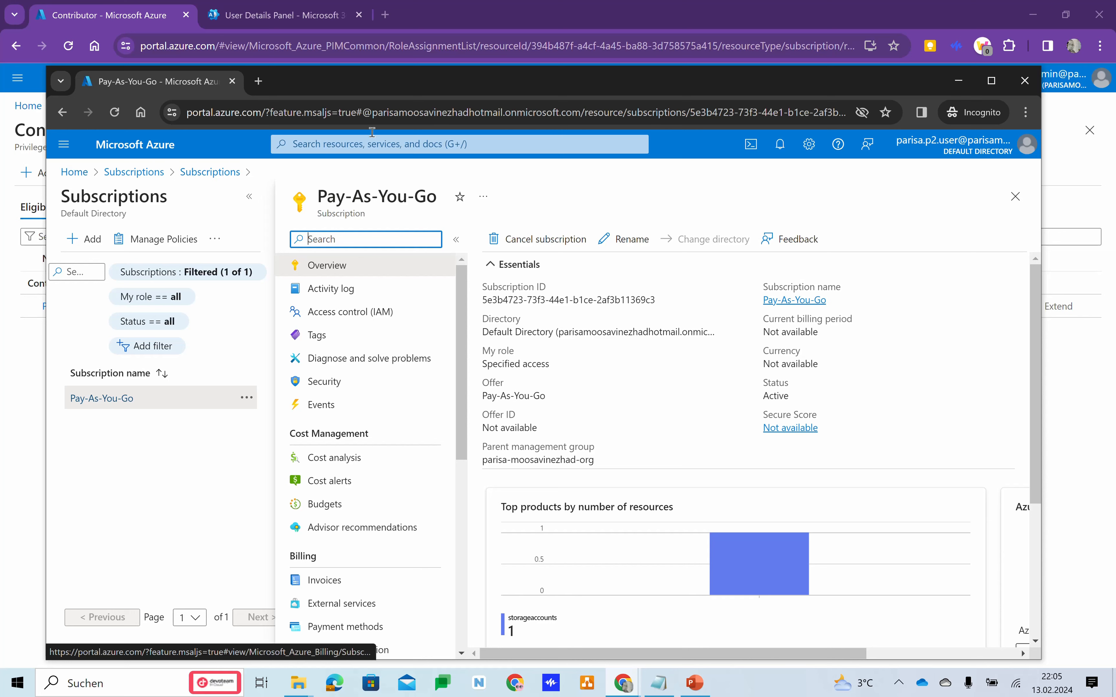
Search the portal for "resource" and open the list of resource groups.
{"action": "left_click", "coordinate": [387, 145]}
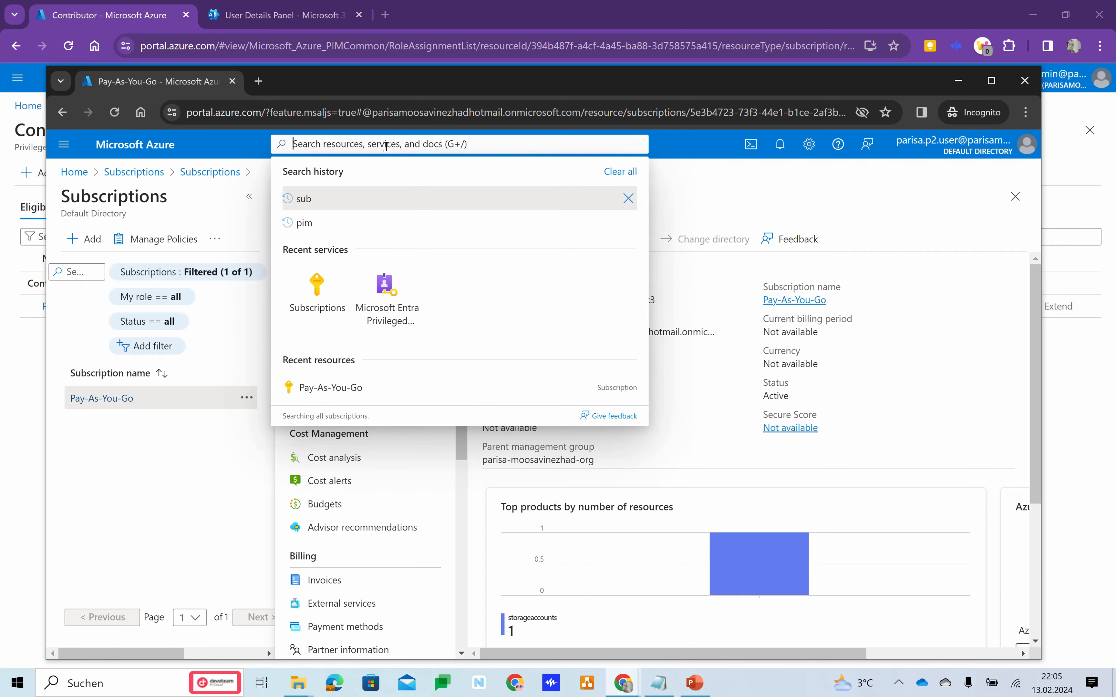
{"action": "type", "text": "resource"}
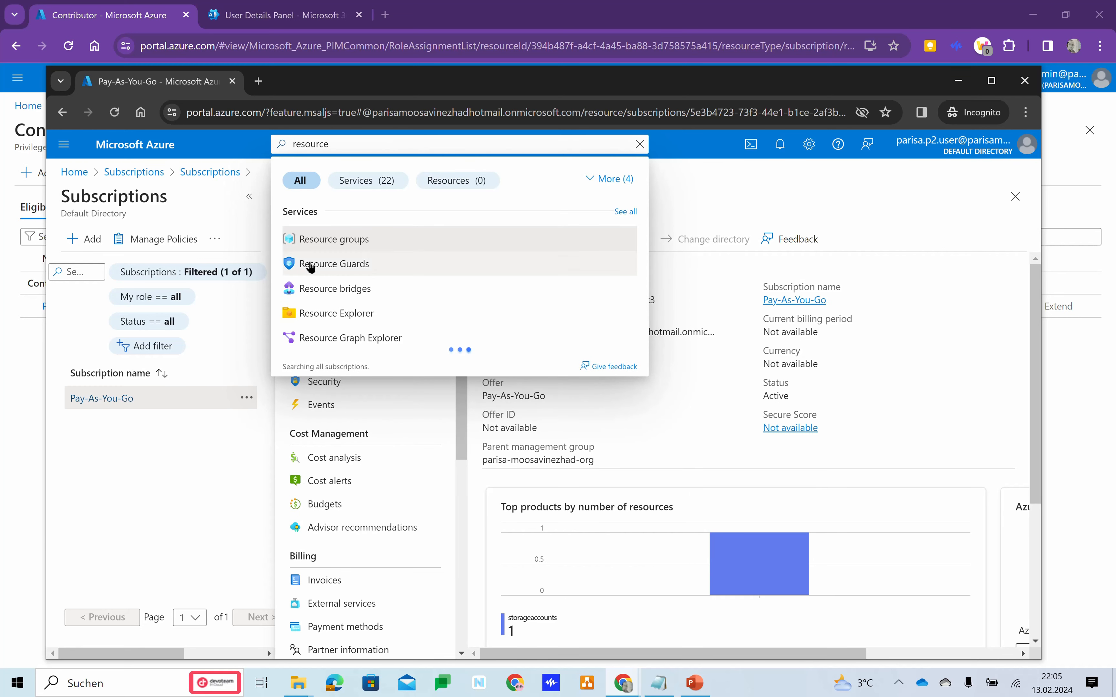
{"action": "left_click", "coordinate": [333, 248]}
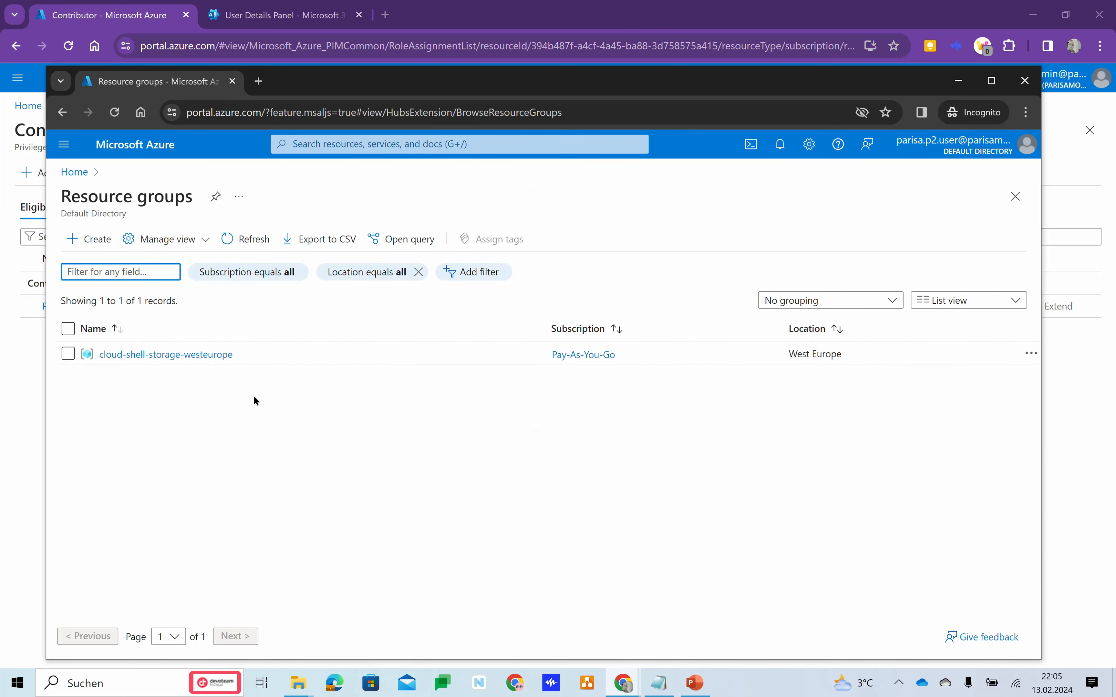
Start a new resource group in the Pay-As-You-Go subscription and name it only-for-test.
{"action": "left_click", "coordinate": [85, 241]}
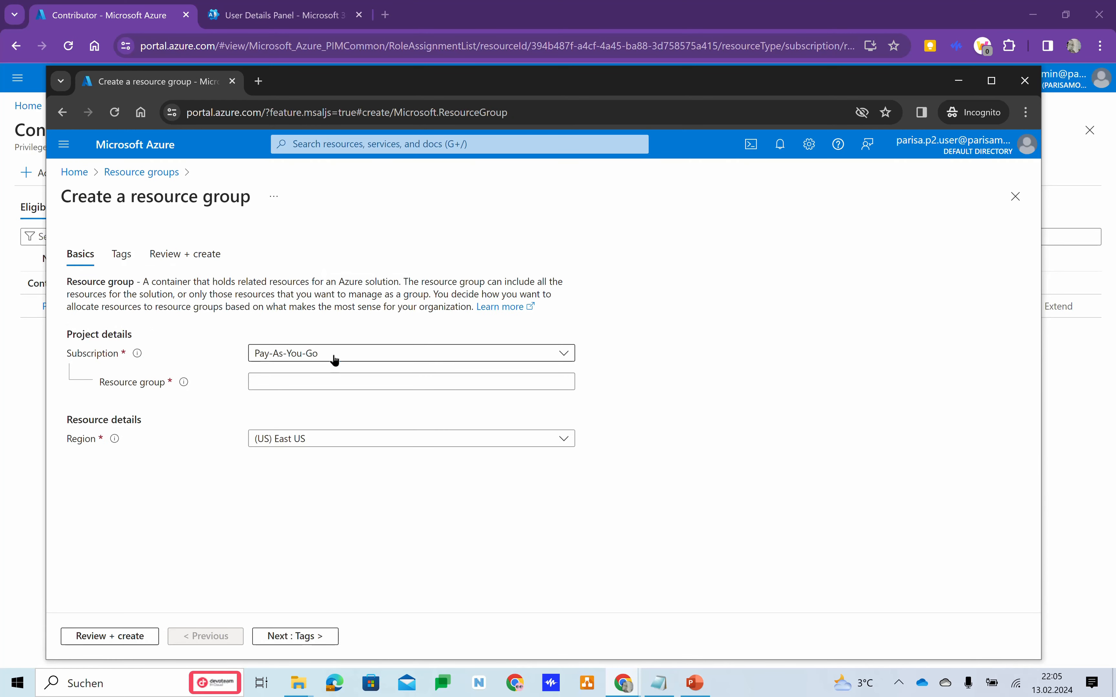
{"action": "left_click", "coordinate": [334, 359]}
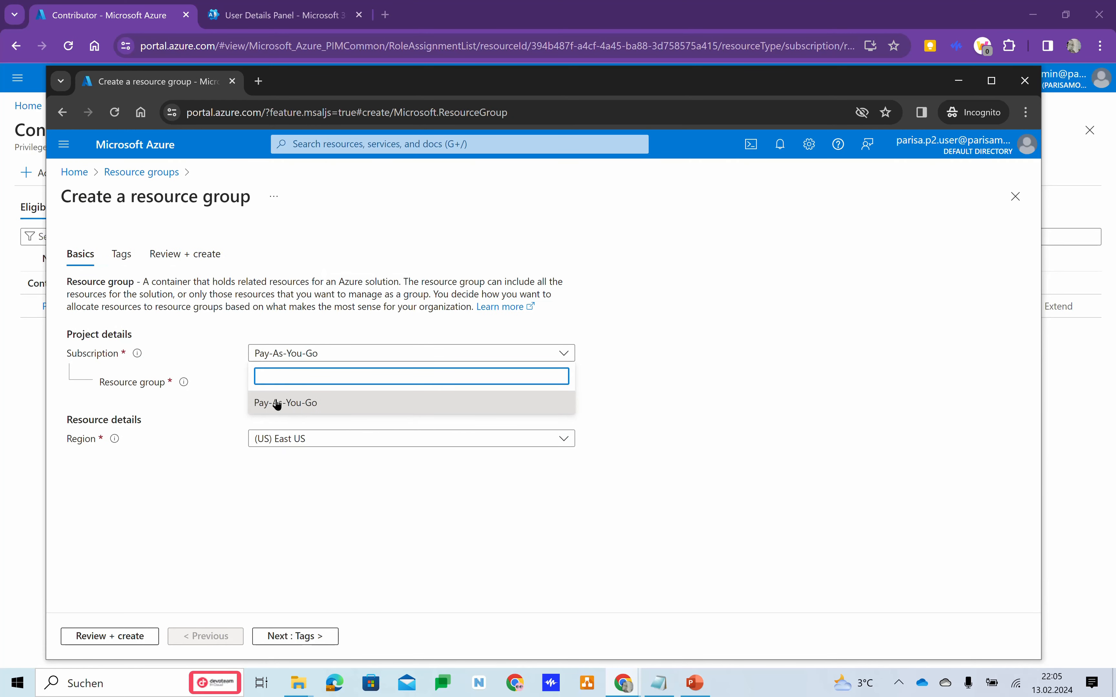
{"action": "left_click", "coordinate": [626, 389]}
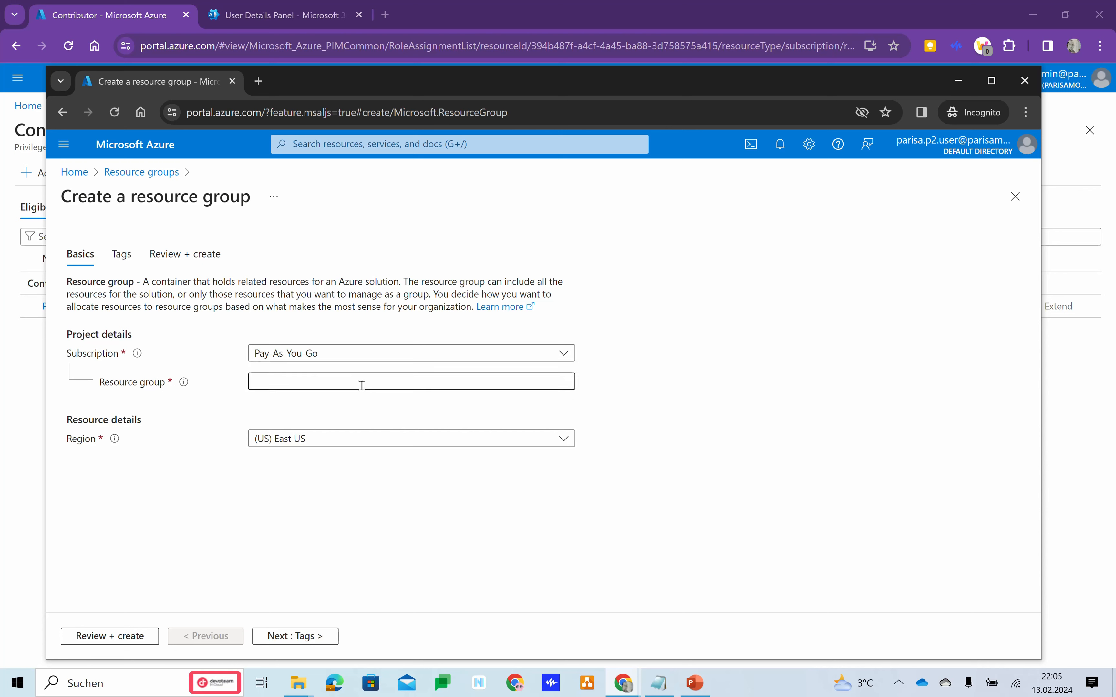
{"action": "left_click", "coordinate": [361, 386]}
{"action": "type", "text": "only-for-test"}
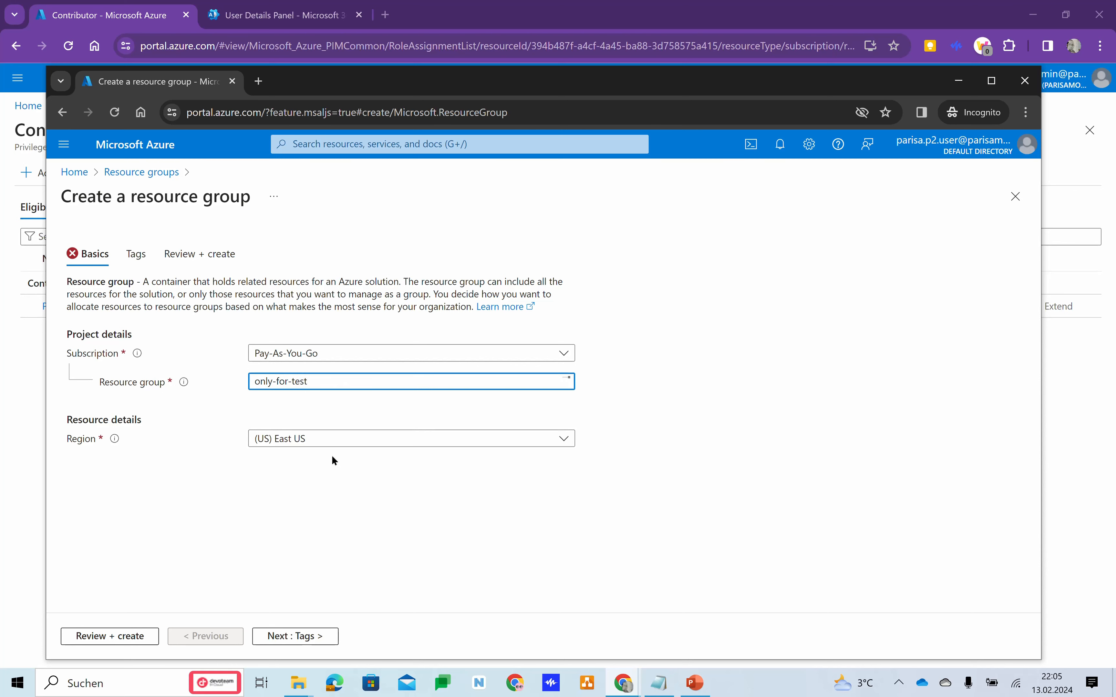
Set the resource group's region to (Europe) West Europe and create it without any tags.
{"action": "left_click", "coordinate": [323, 444]}
{"action": "type", "text": "we"}
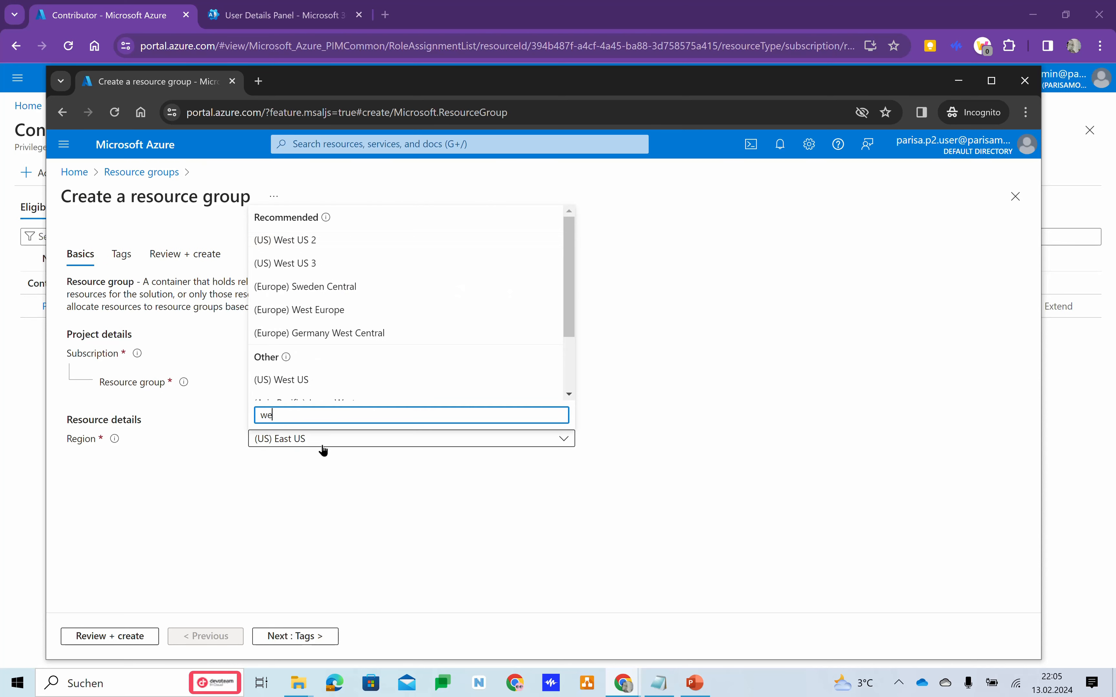
{"action": "type", "text": "st"}
{"action": "left_click", "coordinate": [272, 287]}
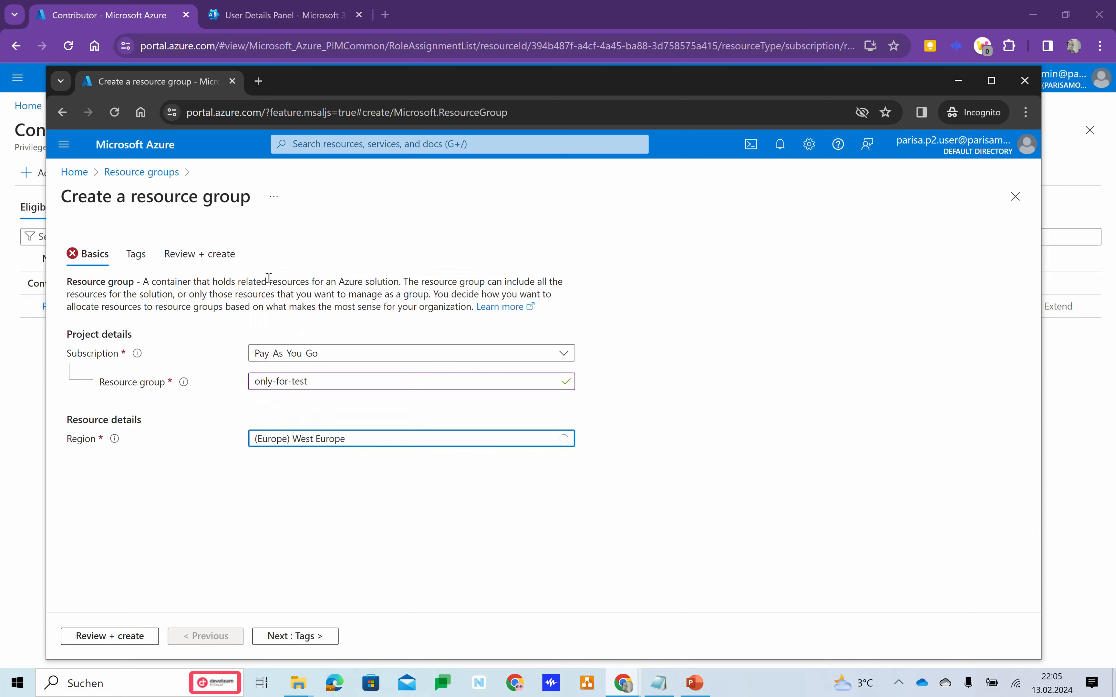
{"action": "left_click", "coordinate": [311, 641]}
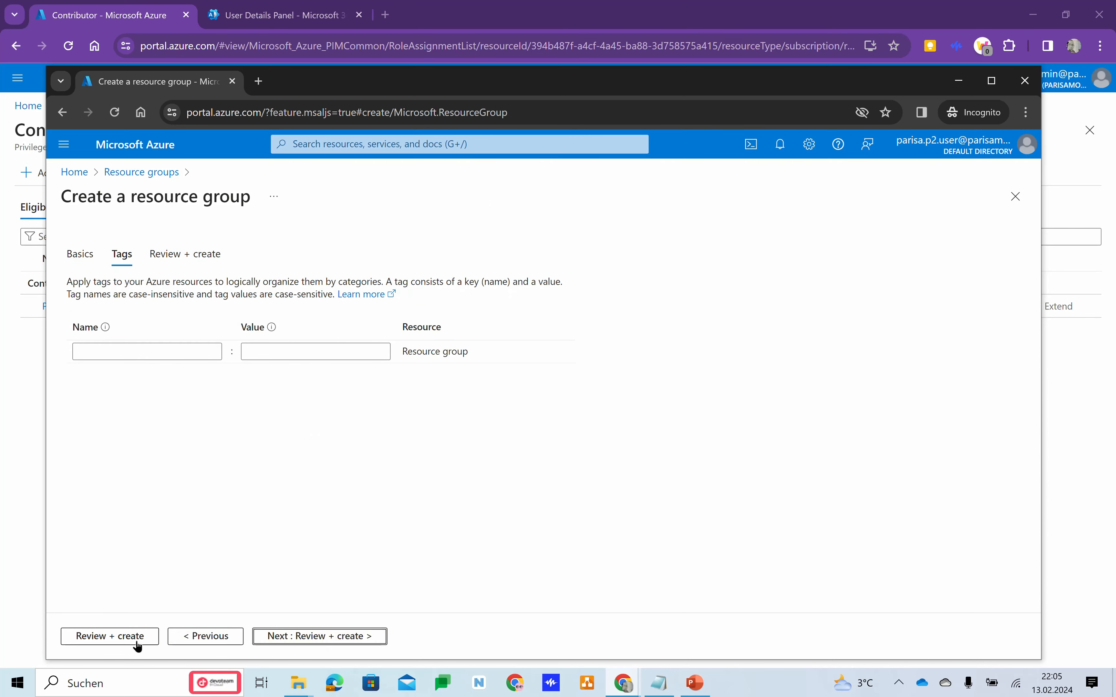
{"action": "left_click", "coordinate": [123, 641]}
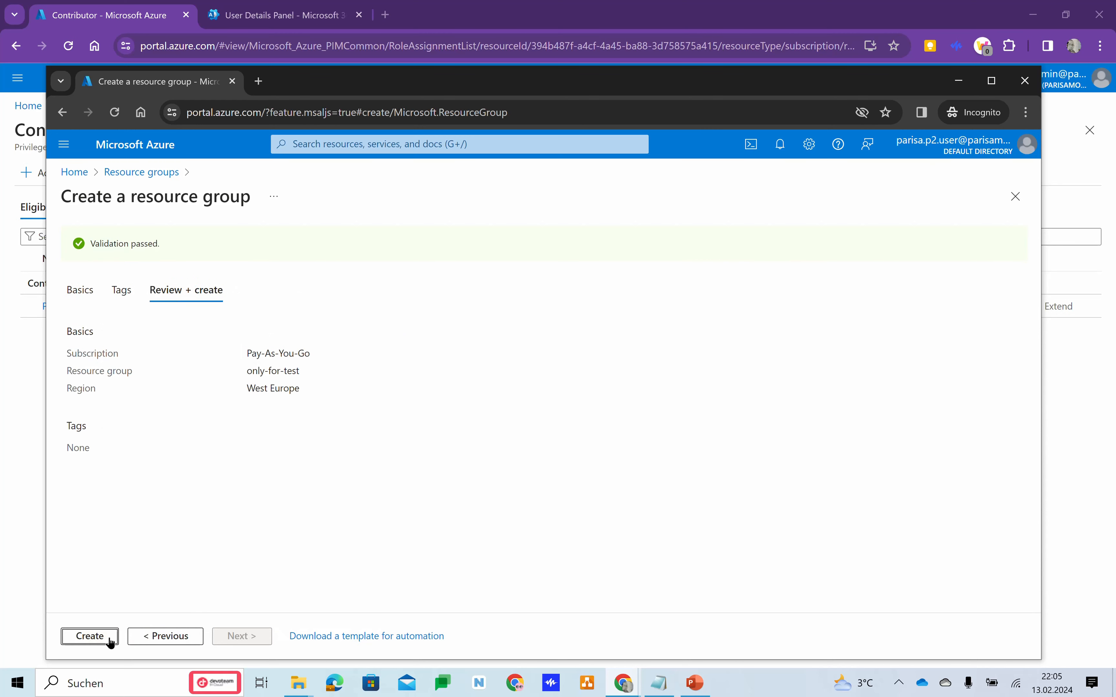
{"action": "left_click", "coordinate": [91, 636]}
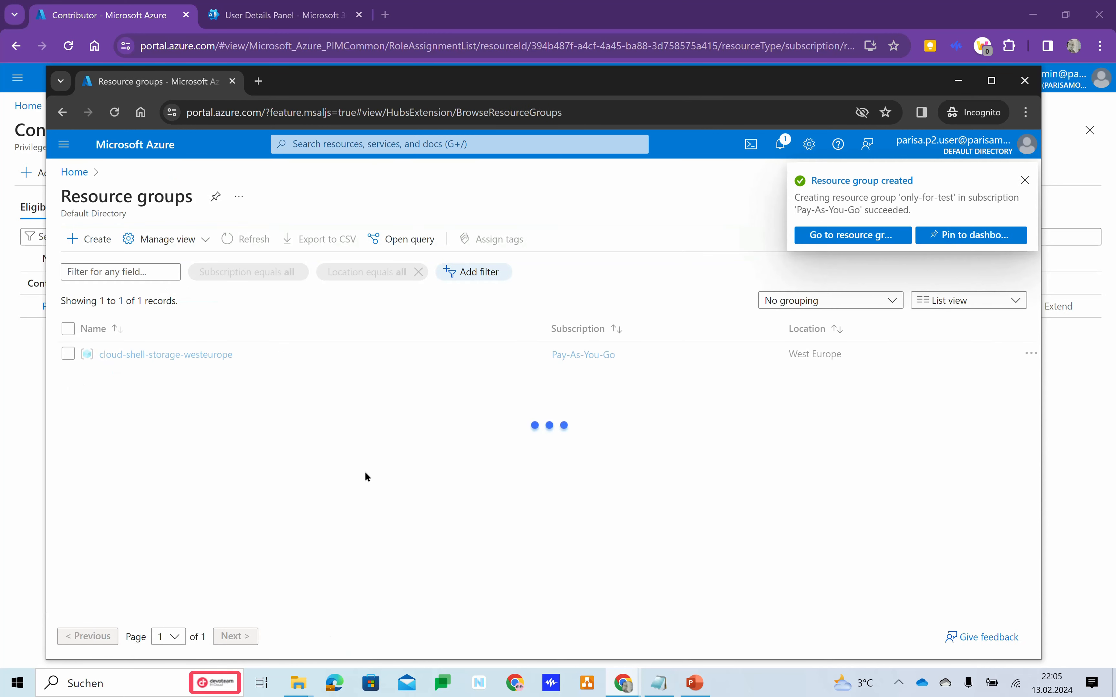